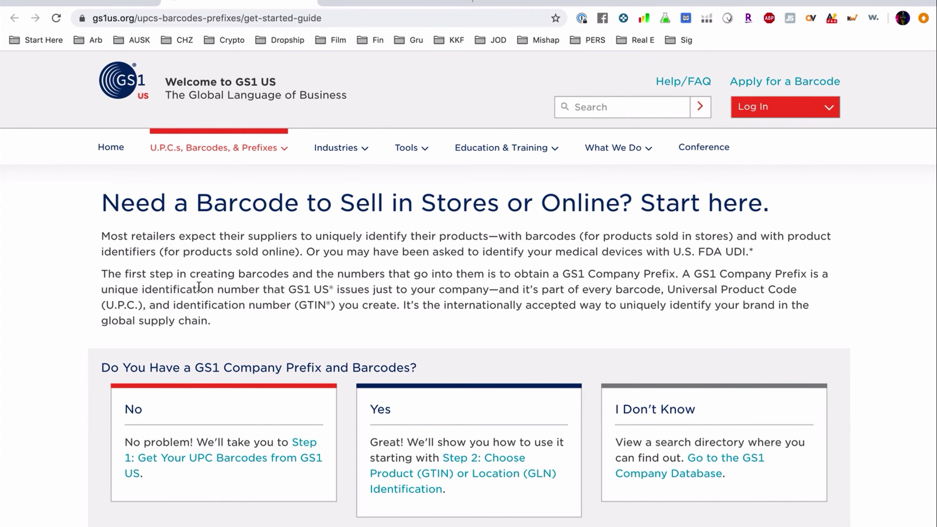
Step: Follow the guide's Step 1 link to the 'Get Your U.P.C. Barcodes from GS1 US' page
{"action": "scroll", "coordinate": [199, 286], "scroll_direction": "down", "scroll_amount": 2}
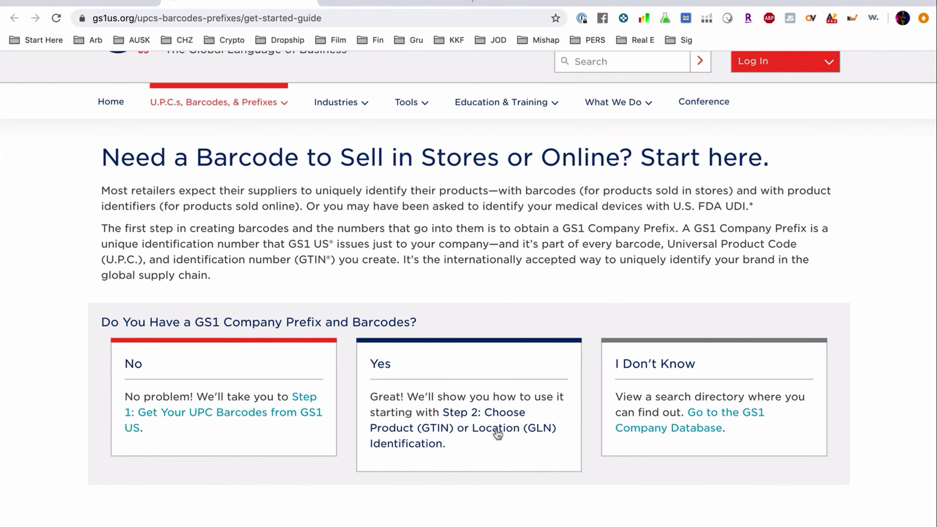
{"action": "left_click", "coordinate": [274, 413]}
{"action": "scroll", "coordinate": [274, 413], "scroll_direction": "down", "scroll_amount": 4}
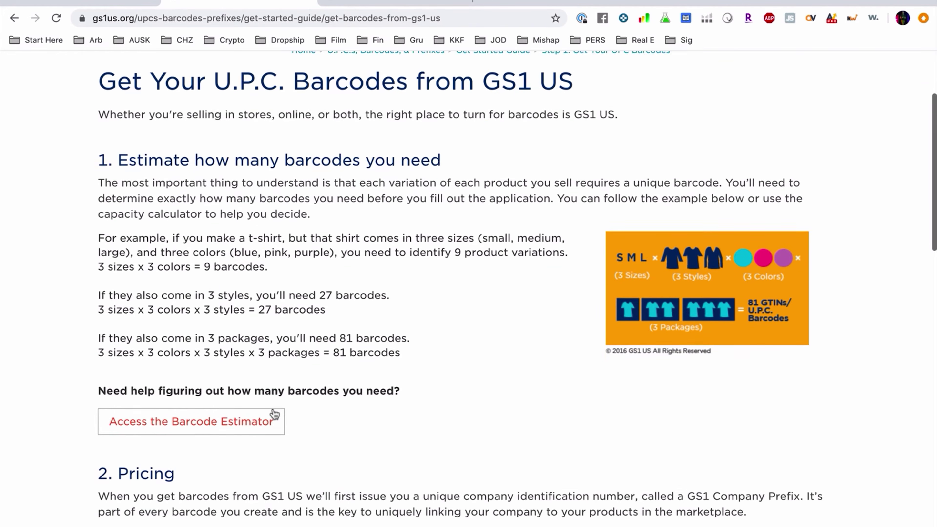
Step: Run the barcode estimator for 2 current and 7 future products
{"action": "left_click", "coordinate": [245, 406]}
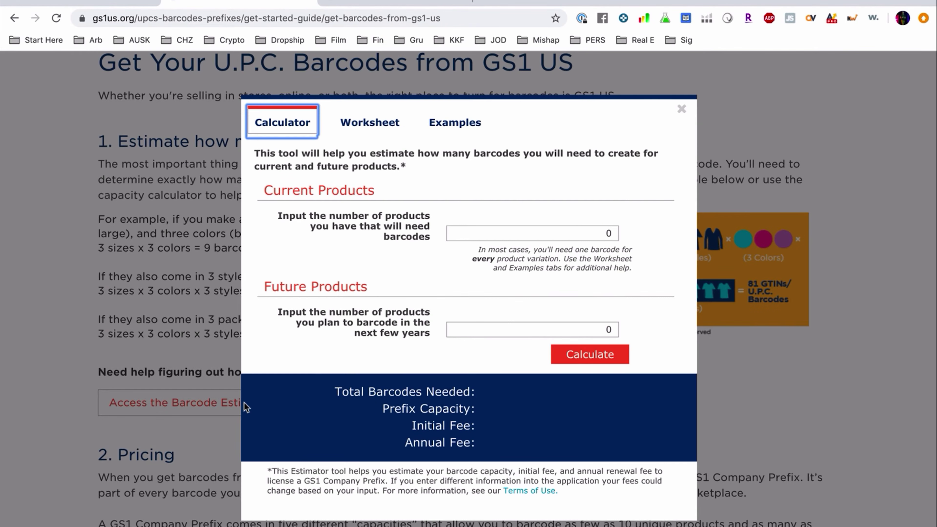
{"action": "left_click", "coordinate": [496, 232]}
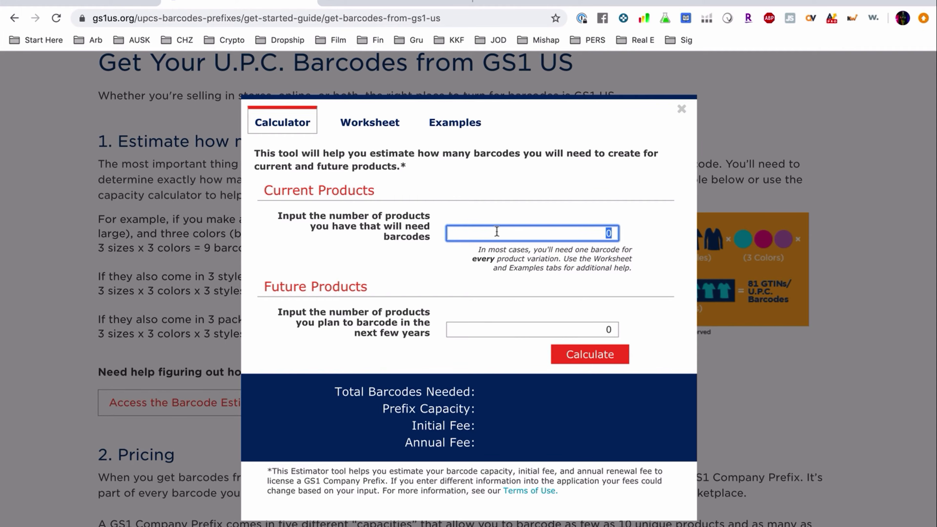
{"action": "type", "text": "9"}
{"action": "double_click", "coordinate": [598, 233]}
{"action": "type", "text": "2"}
{"action": "double_click", "coordinate": [594, 324]}
{"action": "type", "text": "7"}
{"action": "left_click", "coordinate": [589, 355]}
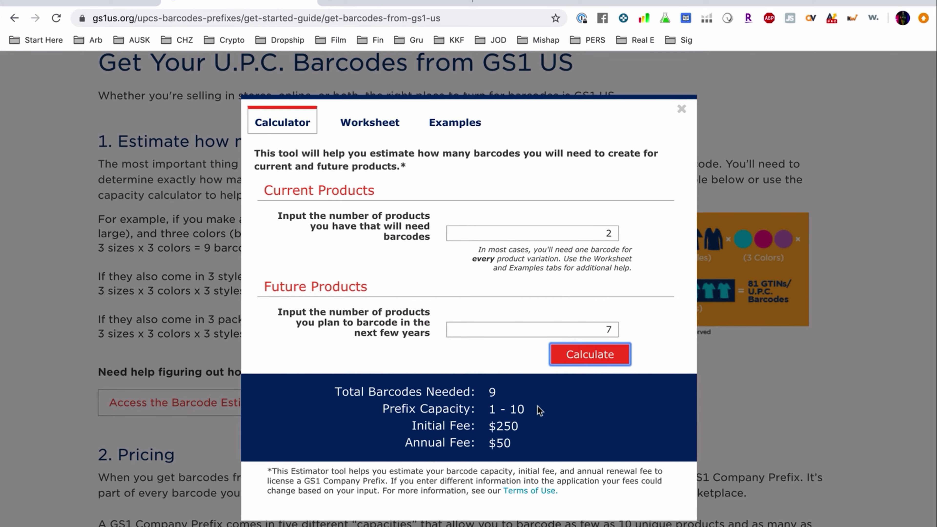
Step: Recalculate with 18, 7, then 8 future products, getting 10 barcodes, $250 initial, $50 annual
{"action": "double_click", "coordinate": [594, 330]}
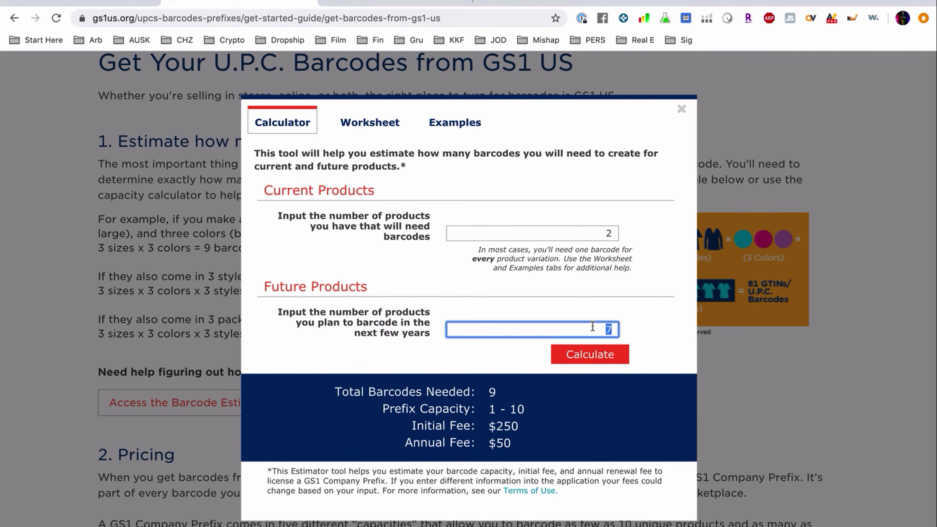
{"action": "type", "text": "18"}
{"action": "left_click", "coordinate": [589, 362]}
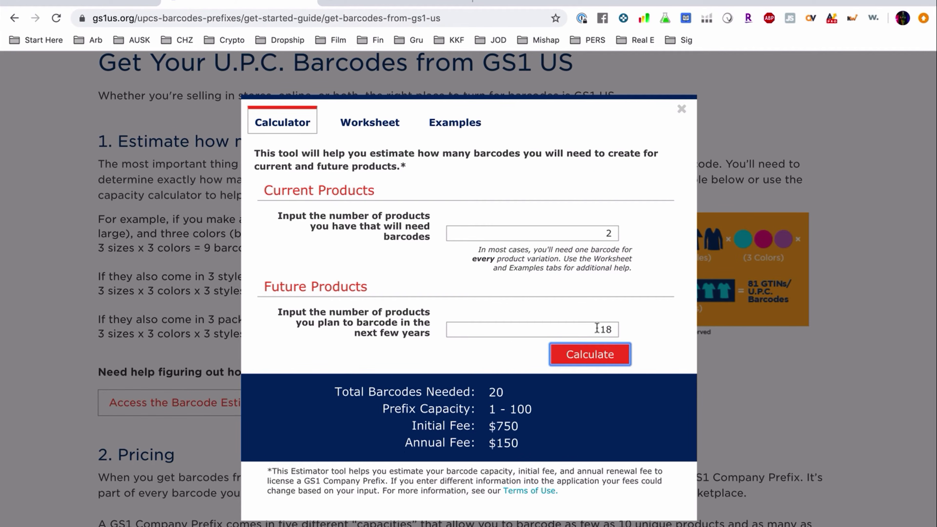
{"action": "double_click", "coordinate": [597, 328]}
{"action": "type", "text": "7"}
{"action": "left_click", "coordinate": [587, 355]}
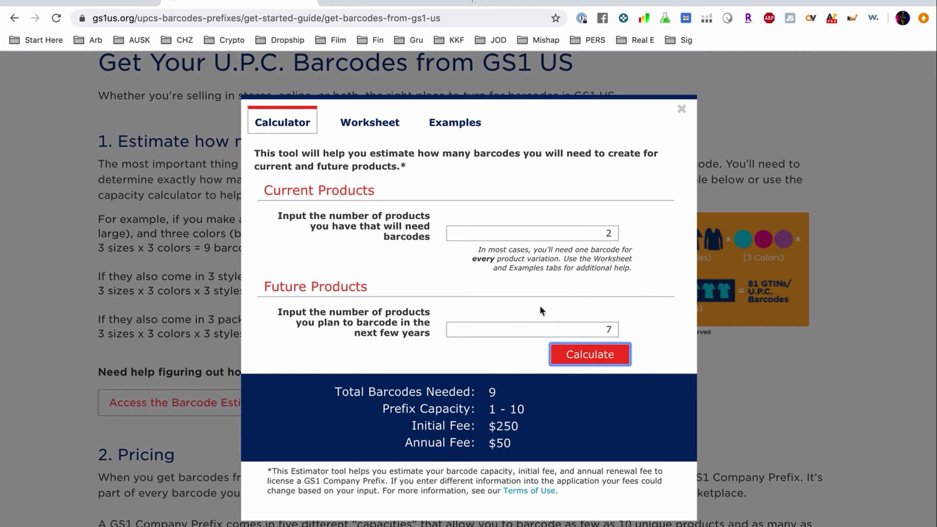
{"action": "double_click", "coordinate": [607, 329]}
{"action": "type", "text": "8"}
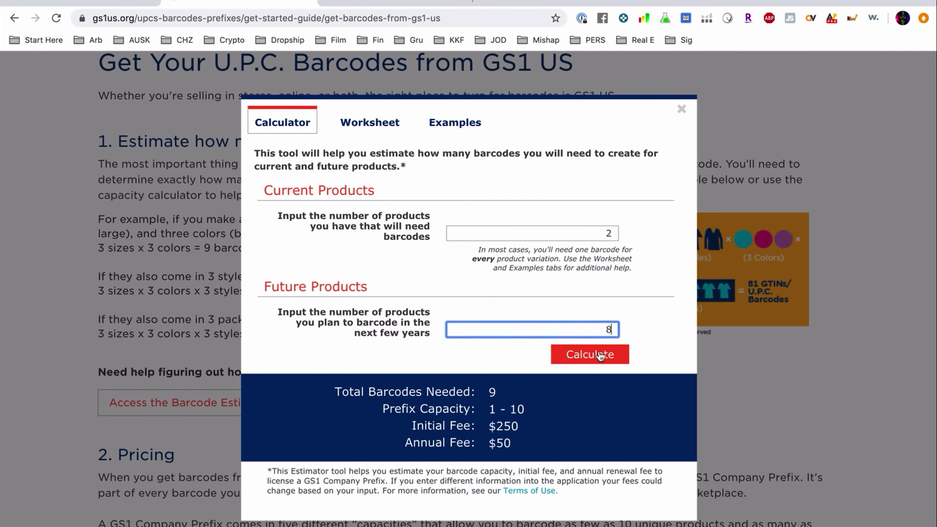
{"action": "left_click", "coordinate": [589, 354]}
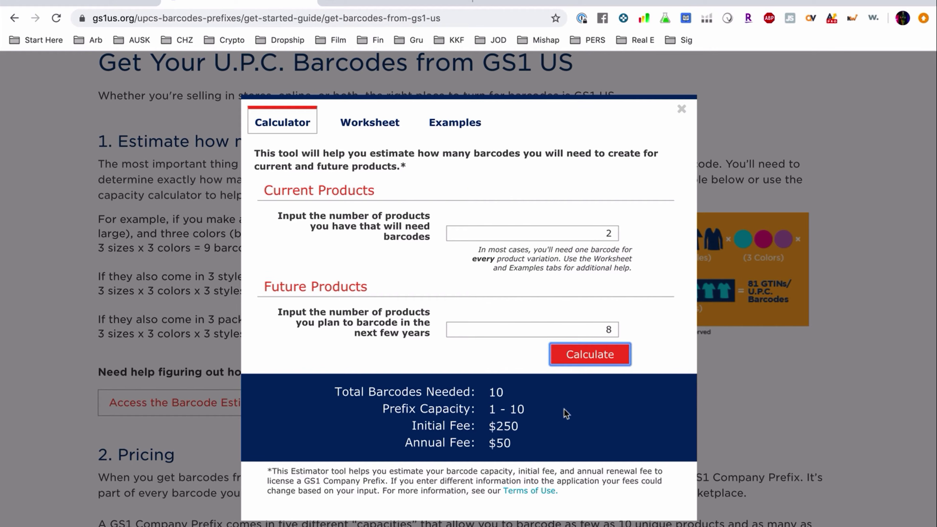
{"action": "left_click", "coordinate": [683, 109]}
Step: Review the Prefix Pricing Schedule, highlighting the $50 renewal, $750 and $2,500 initial fees
{"action": "scroll", "coordinate": [374, 398], "scroll_direction": "down", "scroll_amount": 7}
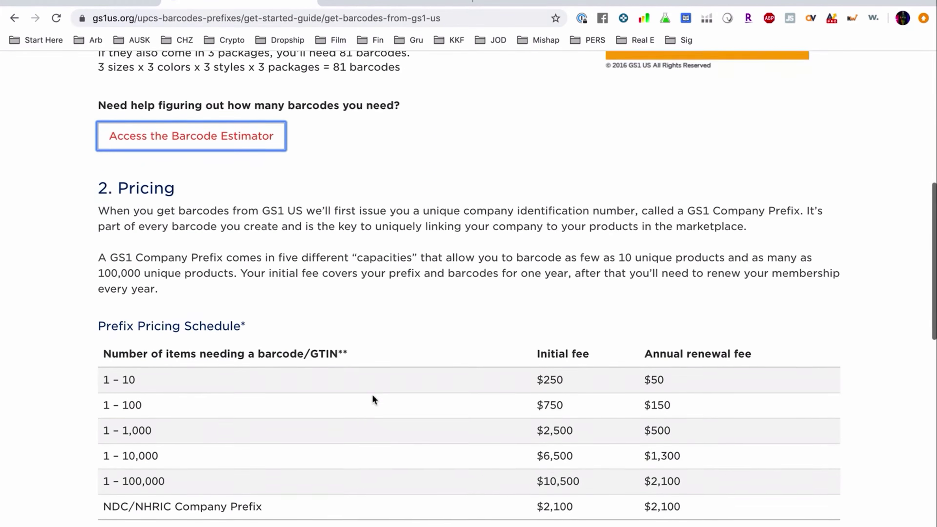
{"action": "scroll", "coordinate": [372, 394], "scroll_direction": "down", "scroll_amount": 2}
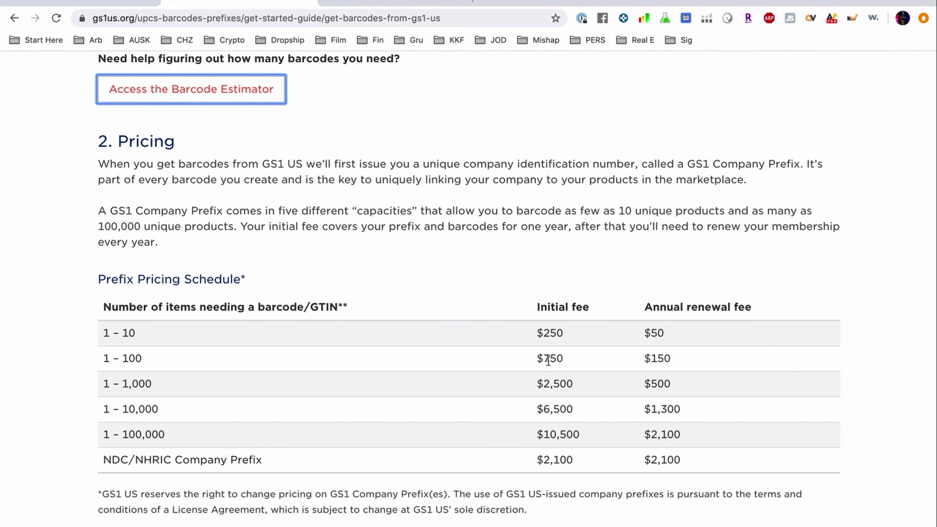
{"action": "double_click", "coordinate": [656, 329]}
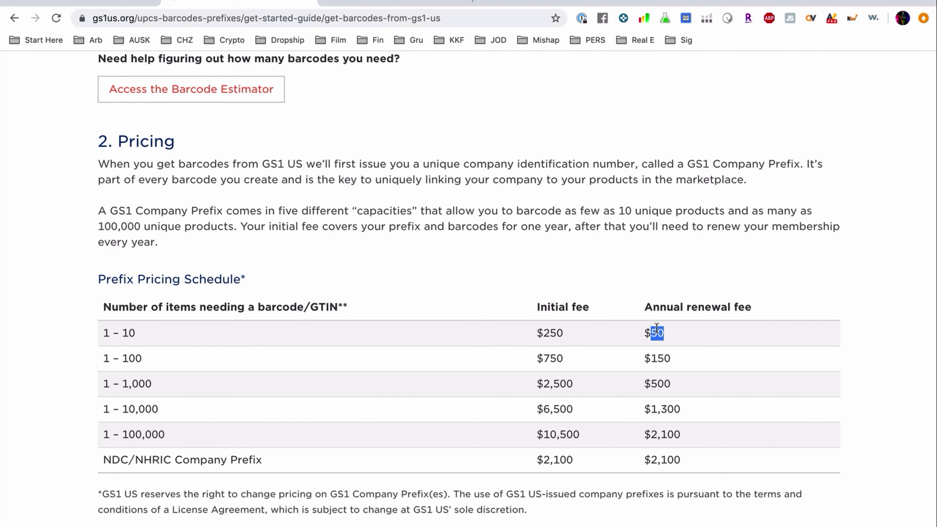
{"action": "left_click", "coordinate": [638, 343]}
{"action": "double_click", "coordinate": [654, 329]}
{"action": "left_click", "coordinate": [553, 329]}
{"action": "double_click", "coordinate": [552, 357]}
{"action": "left_click", "coordinate": [660, 357]}
{"action": "double_click", "coordinate": [557, 387]}
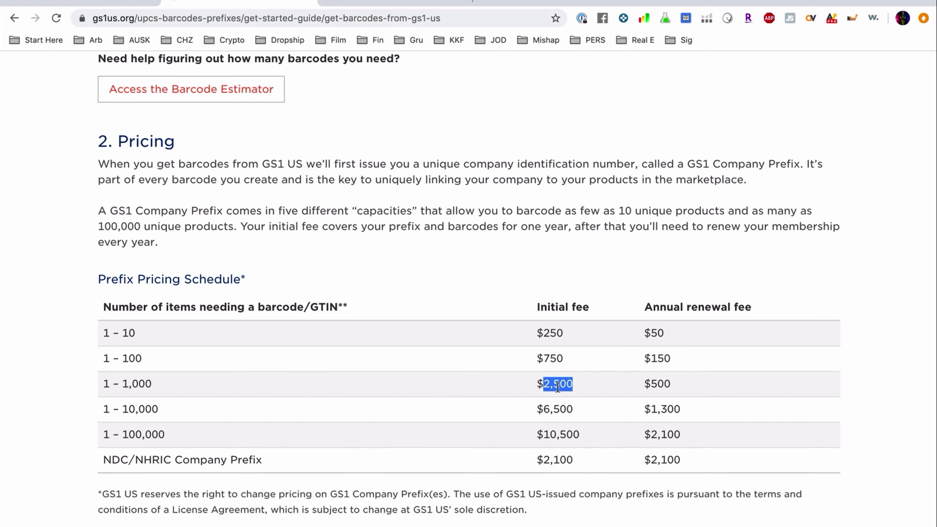
{"action": "left_click", "coordinate": [656, 383]}
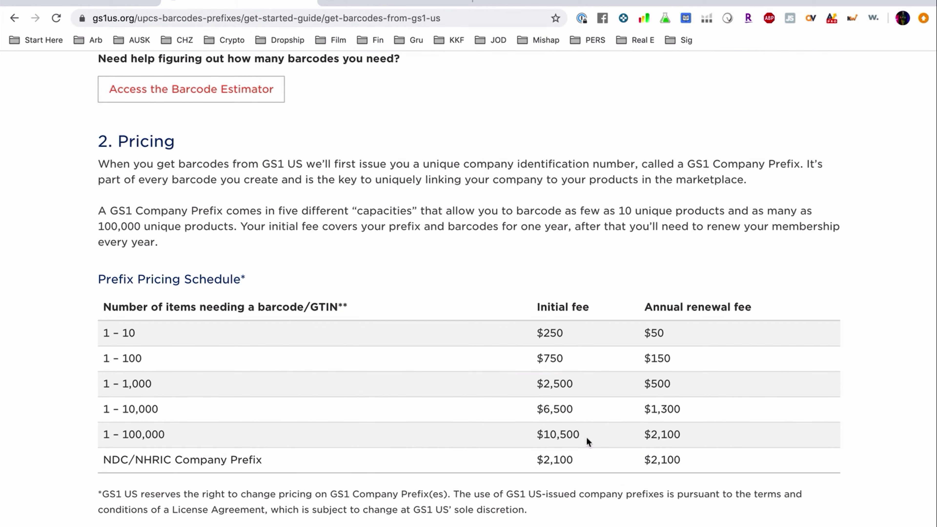
{"action": "scroll", "coordinate": [445, 448], "scroll_direction": "down", "scroll_amount": 5}
{"action": "scroll", "coordinate": [443, 445], "scroll_direction": "down", "scroll_amount": 7}
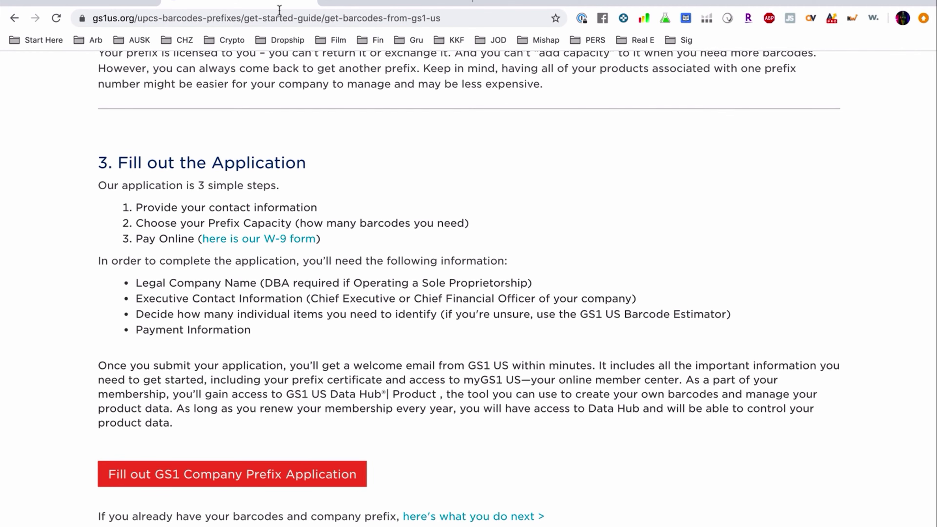
{"action": "left_click", "coordinate": [406, 4]}
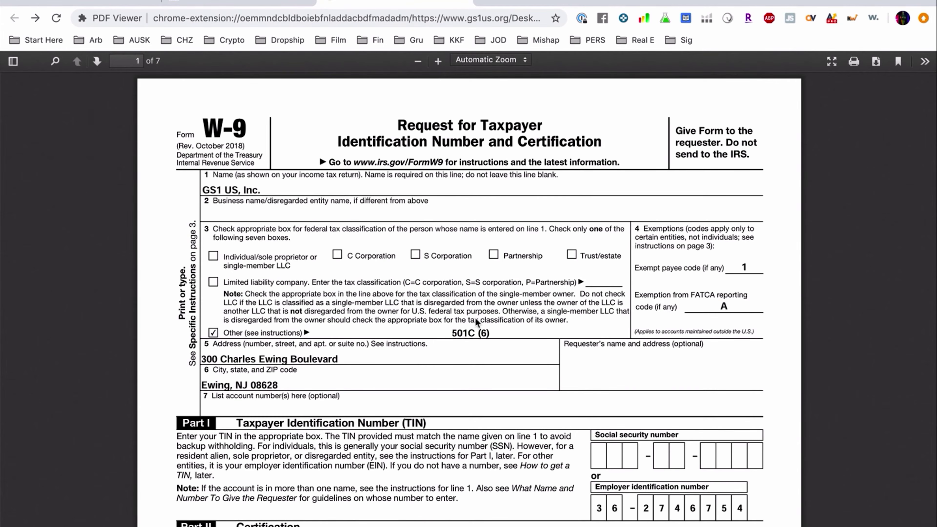
{"action": "scroll", "coordinate": [475, 320], "scroll_direction": "down", "scroll_amount": 3}
{"action": "scroll", "coordinate": [381, 347], "scroll_direction": "down", "scroll_amount": 6}
{"action": "scroll", "coordinate": [382, 346], "scroll_direction": "up", "scroll_amount": 9}
{"action": "scroll", "coordinate": [373, 405], "scroll_direction": "down", "scroll_amount": 5}
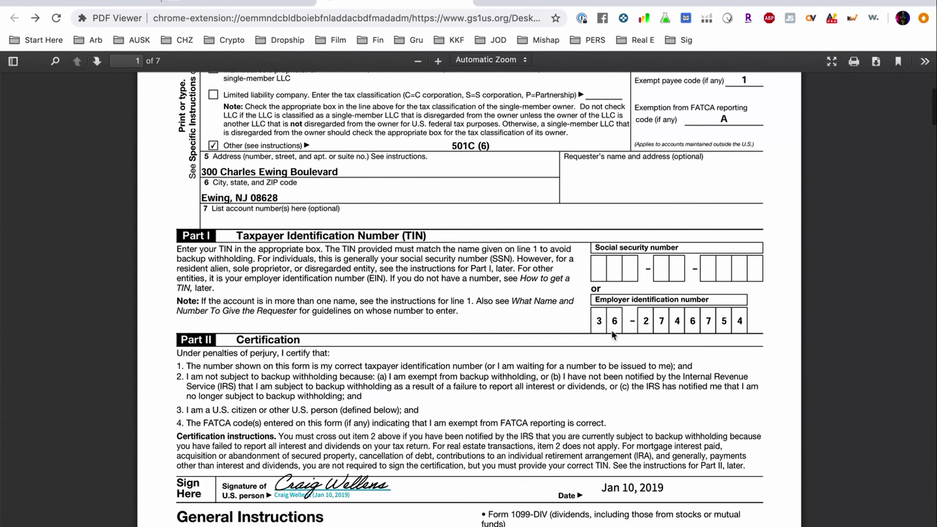
{"action": "scroll", "coordinate": [643, 330], "scroll_direction": "up", "scroll_amount": 5}
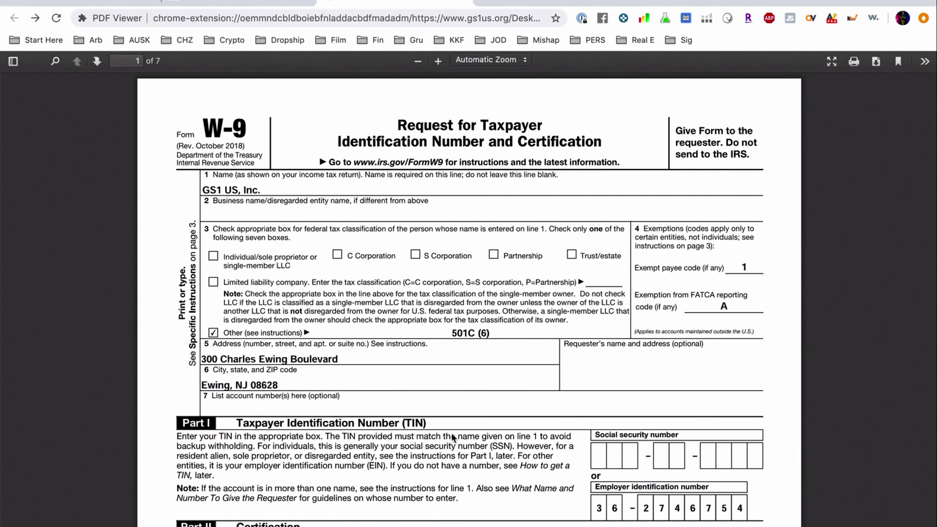
{"action": "scroll", "coordinate": [453, 437], "scroll_direction": "down", "scroll_amount": 4}
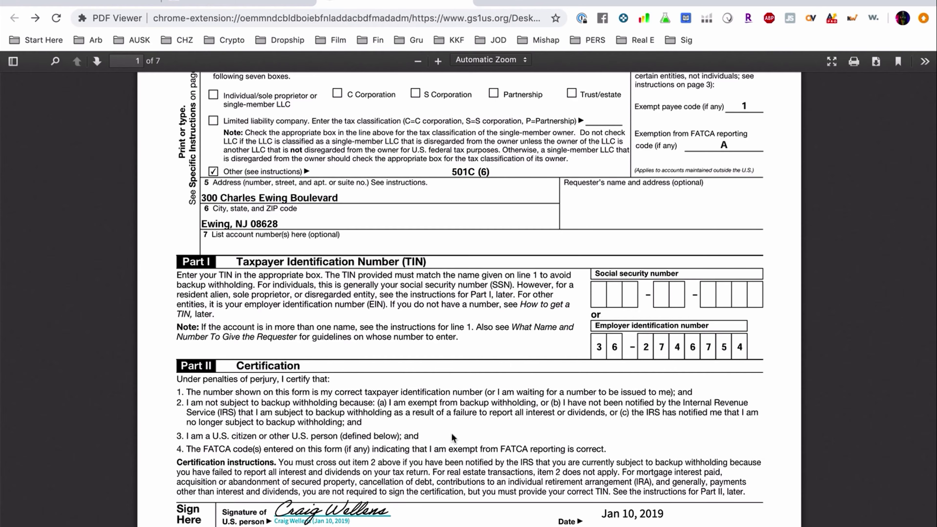
{"action": "scroll", "coordinate": [452, 437], "scroll_direction": "up", "scroll_amount": 4}
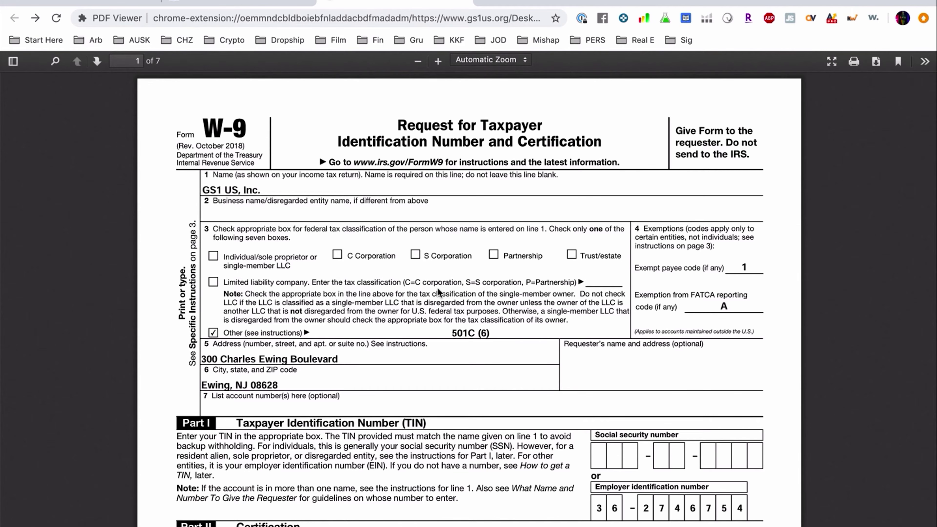
{"action": "scroll", "coordinate": [387, 413], "scroll_direction": "down", "scroll_amount": 20}
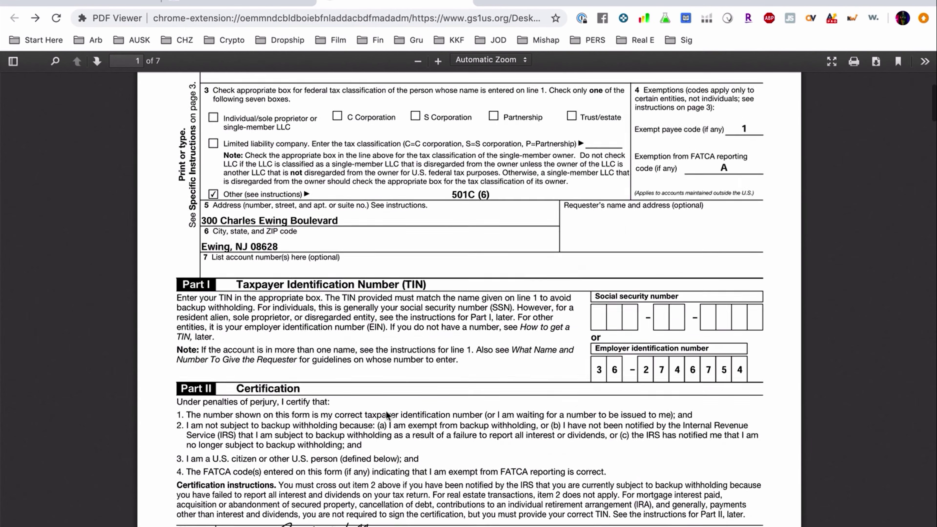
{"action": "scroll", "coordinate": [386, 411], "scroll_direction": "down", "scroll_amount": 10}
{"action": "scroll", "coordinate": [386, 411], "scroll_direction": "up", "scroll_amount": 20}
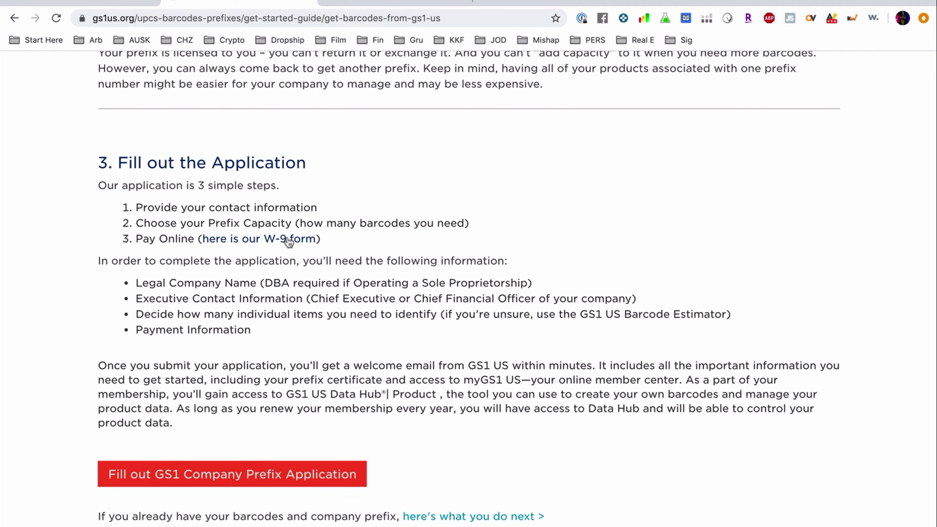
{"action": "left_click", "coordinate": [400, 6]}
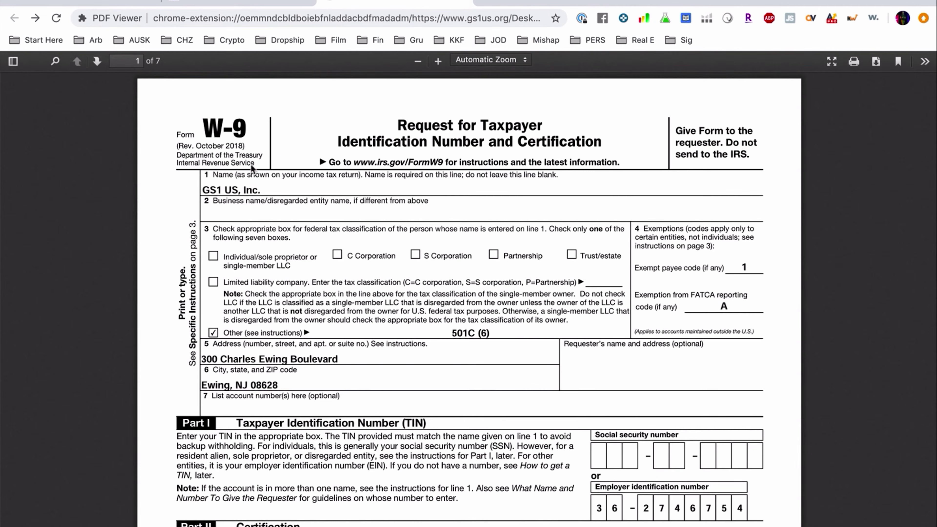
{"action": "scroll", "coordinate": [276, 362], "scroll_direction": "down", "scroll_amount": 1}
{"action": "scroll", "coordinate": [276, 363], "scroll_direction": "down", "scroll_amount": 5}
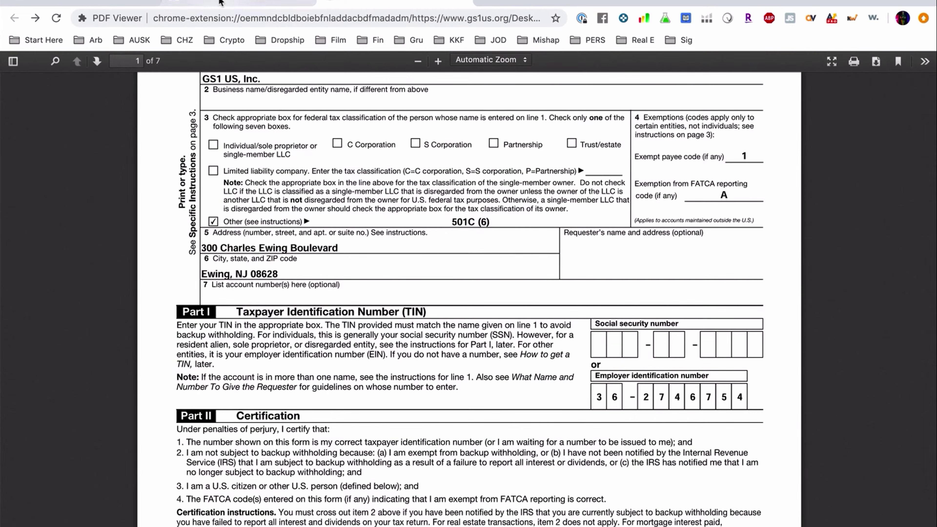
{"action": "left_click", "coordinate": [220, 2]}
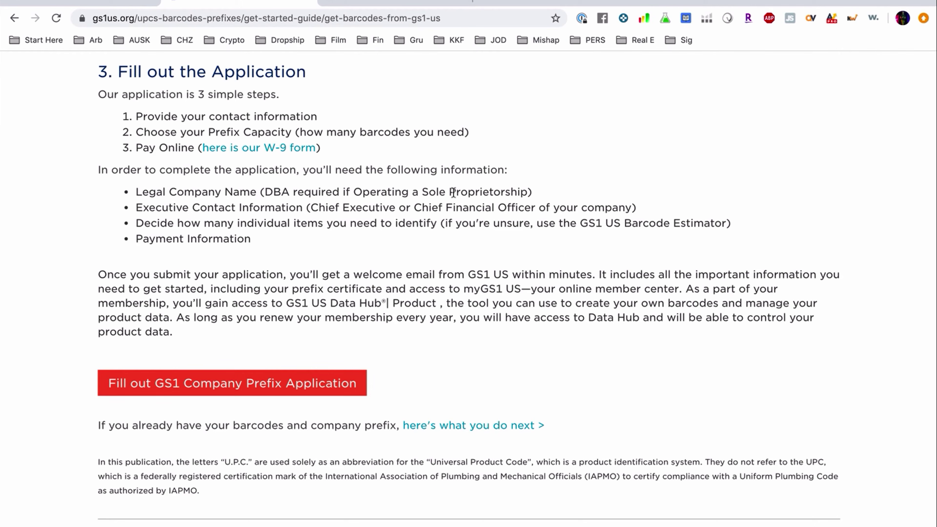
Step: Highlight the requirements: Sole Proprietorship, DBA, executive contact, item count and payment information
{"action": "left_click_drag", "start_coordinate": [421, 192], "coordinate": [533, 193]}
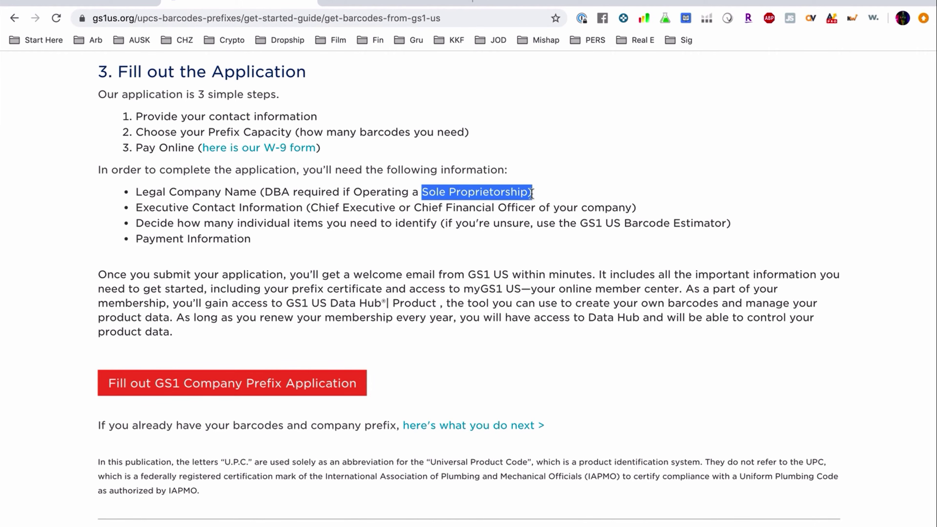
{"action": "double_click", "coordinate": [279, 190]}
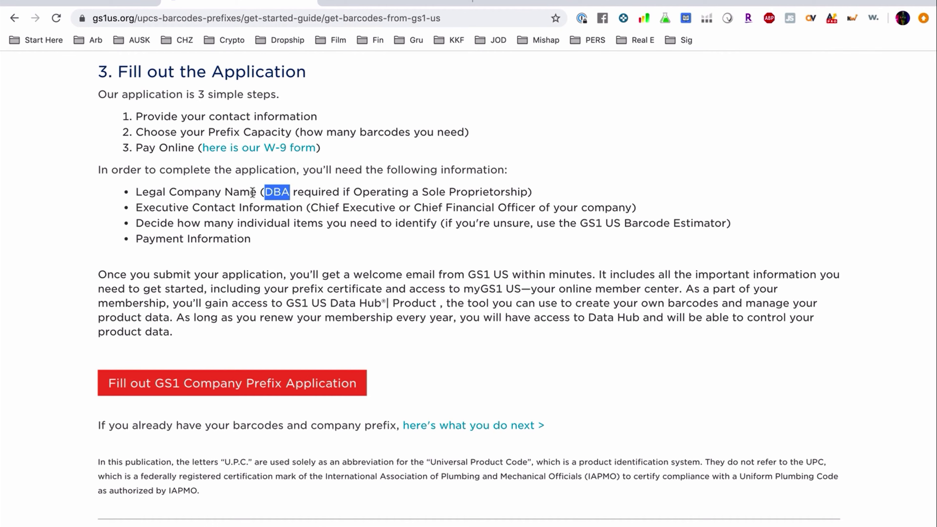
{"action": "triple_click", "coordinate": [200, 210]}
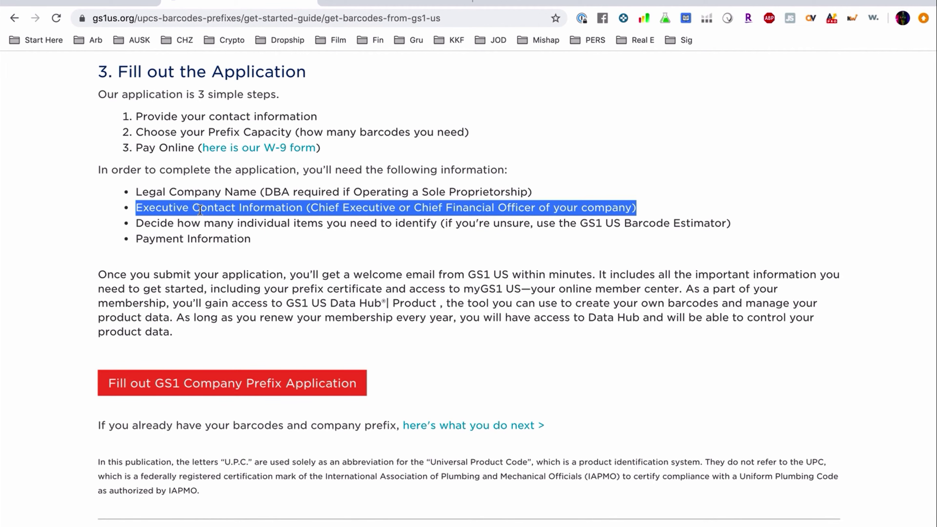
{"action": "triple_click", "coordinate": [264, 223]}
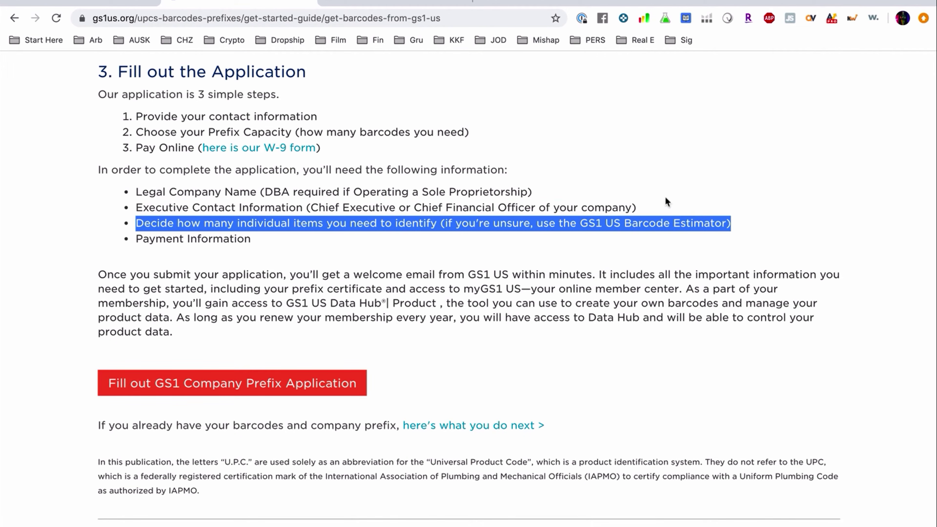
{"action": "triple_click", "coordinate": [164, 240]}
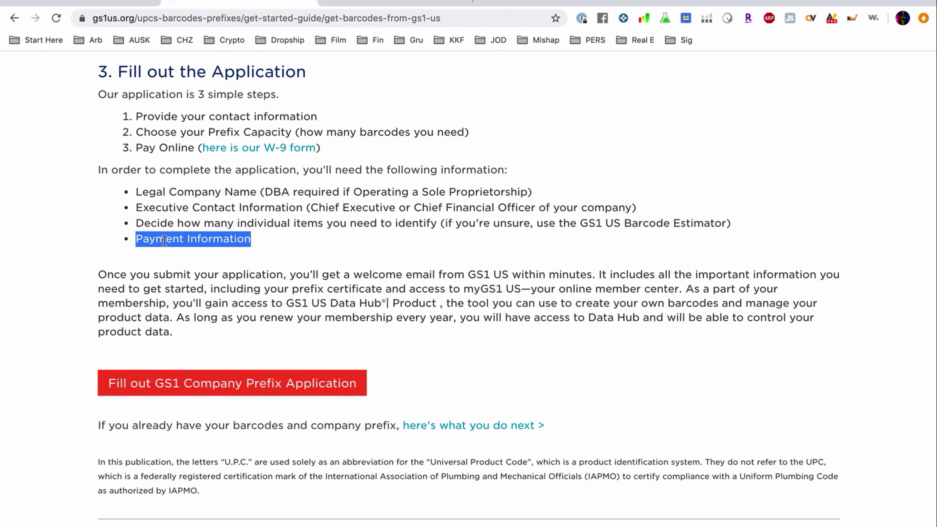
{"action": "left_click", "coordinate": [303, 273]}
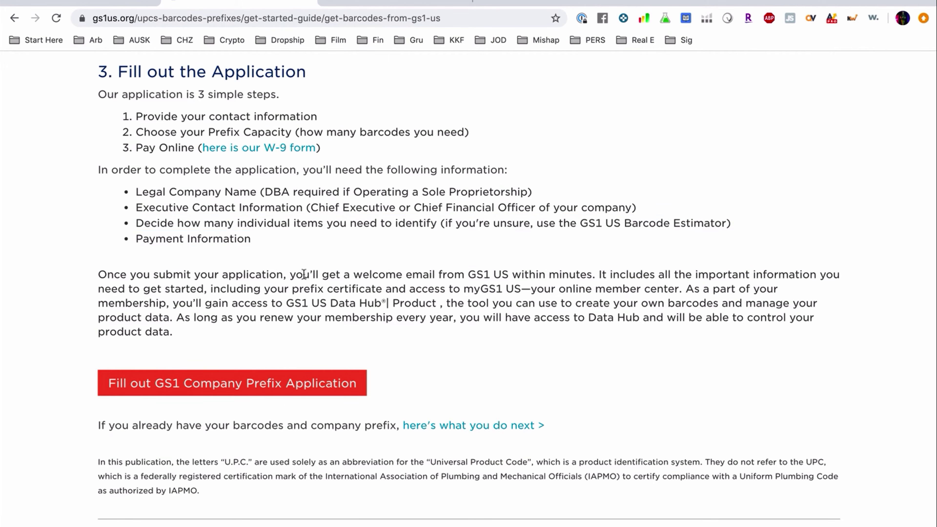
Step: Note the prefix certificate and GS1 US Data Hub mentions, then start the GS1 Company Prefix application
{"action": "scroll", "coordinate": [451, 369], "scroll_direction": "down", "scroll_amount": 1}
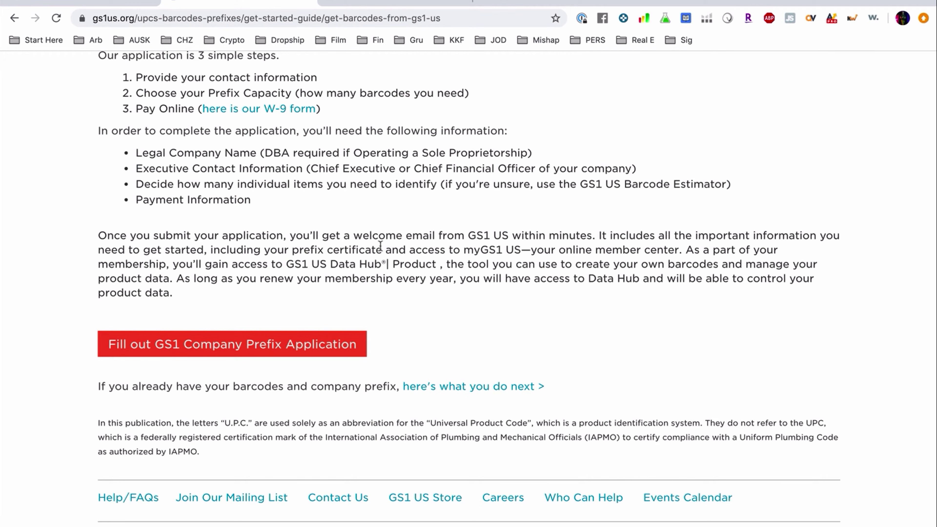
{"action": "left_click_drag", "start_coordinate": [303, 253], "coordinate": [678, 244]}
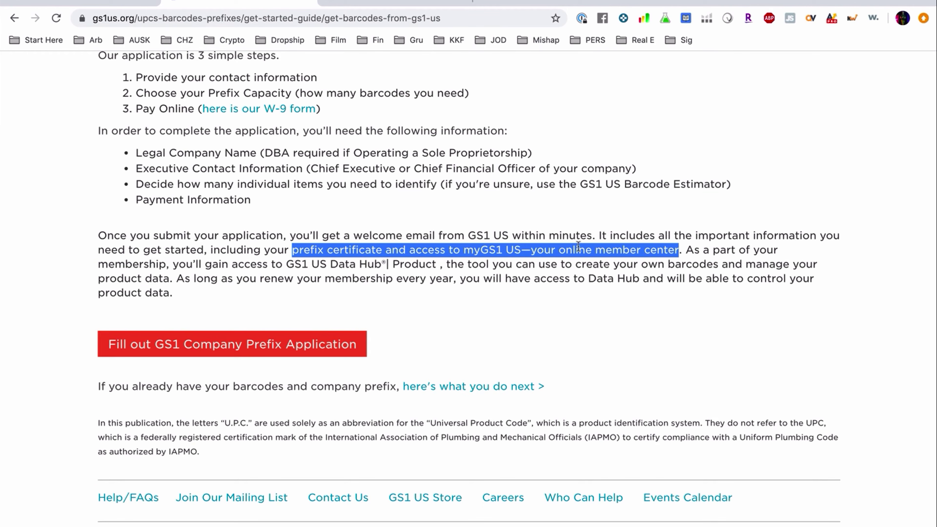
{"action": "left_click", "coordinate": [406, 282]}
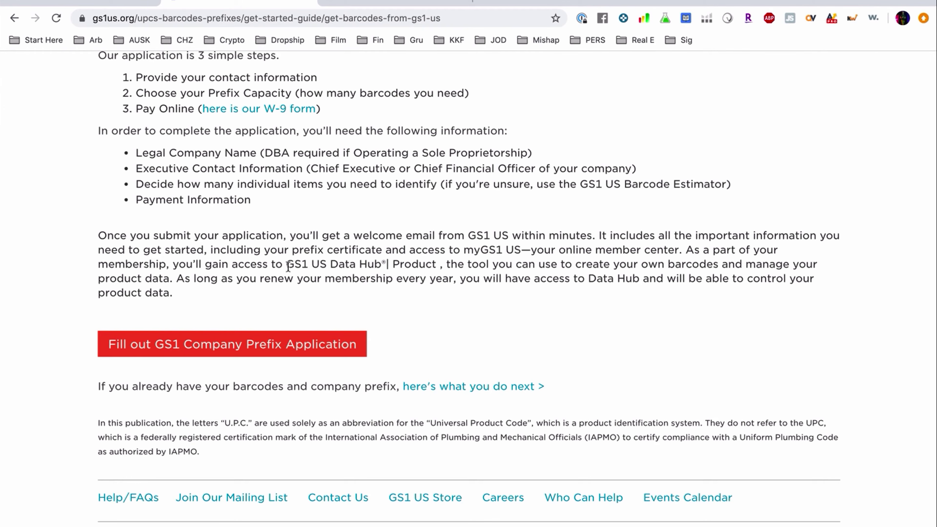
{"action": "left_click_drag", "start_coordinate": [286, 264], "coordinate": [446, 262]}
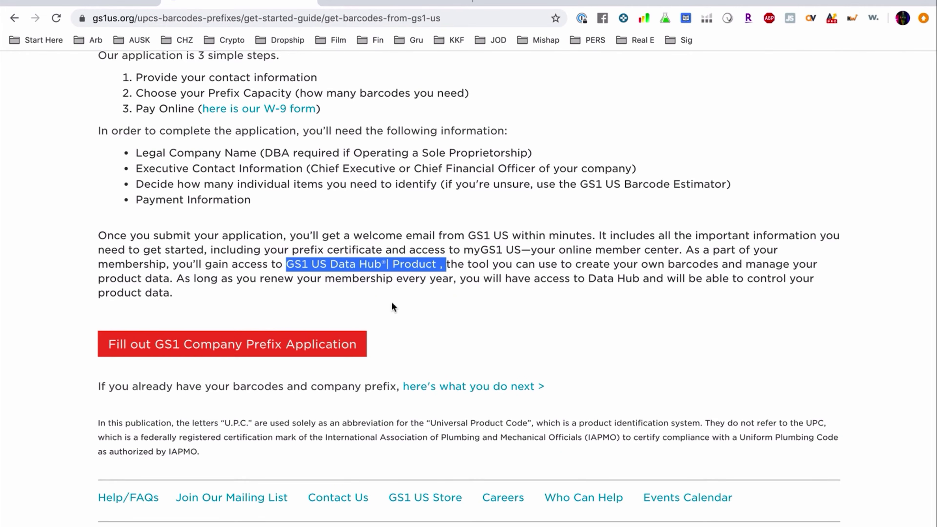
{"action": "scroll", "coordinate": [393, 306], "scroll_direction": "down", "scroll_amount": 1}
{"action": "left_click", "coordinate": [195, 307]}
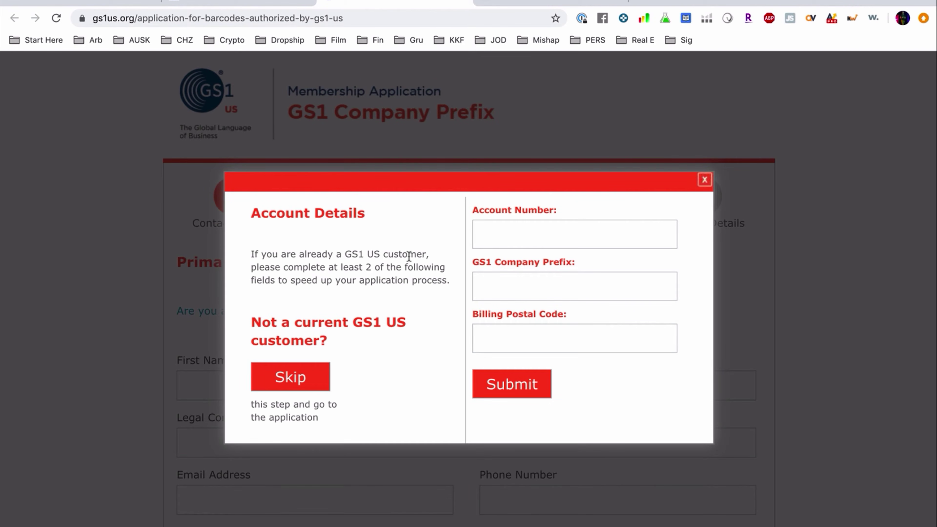
Step: Skip the existing-customer prompt and fill the primary contact's name, company, e-mail and phone
{"action": "left_click", "coordinate": [299, 376]}
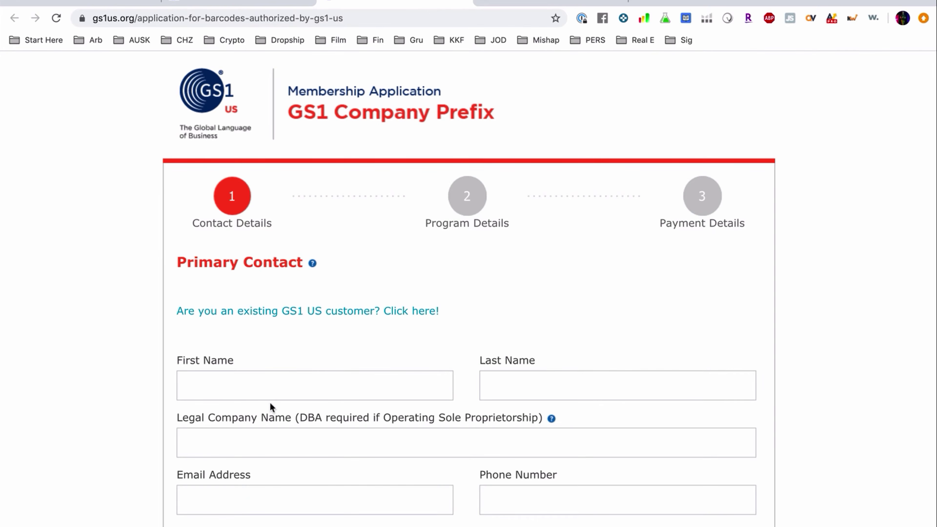
{"action": "scroll", "coordinate": [270, 406], "scroll_direction": "down", "scroll_amount": 3}
{"action": "left_click", "coordinate": [357, 287]}
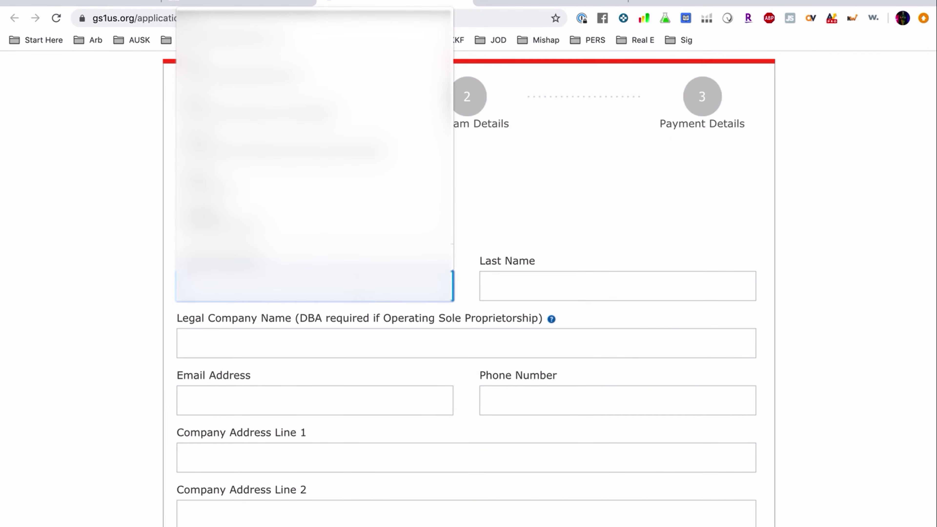
{"action": "type", "text": "T"}
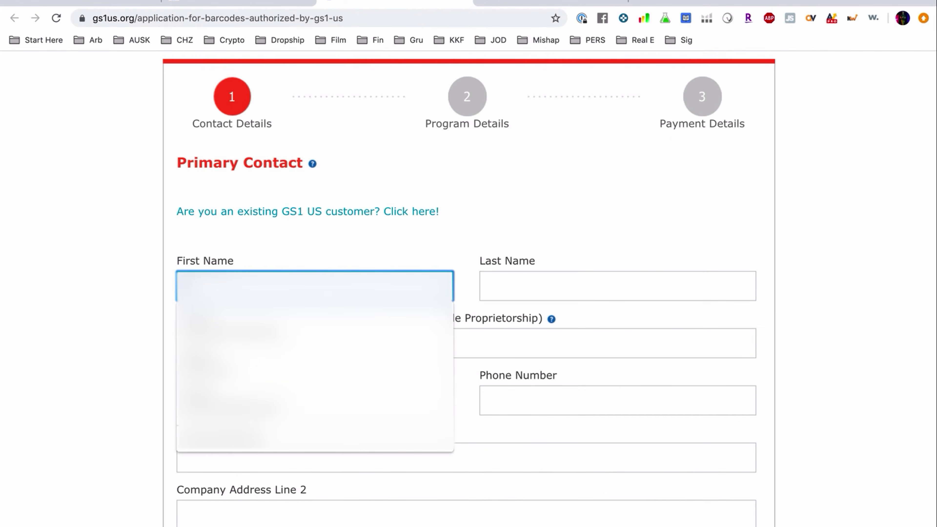
{"action": "type", "text": "ravis"}
{"action": "key", "text": "Tab"}
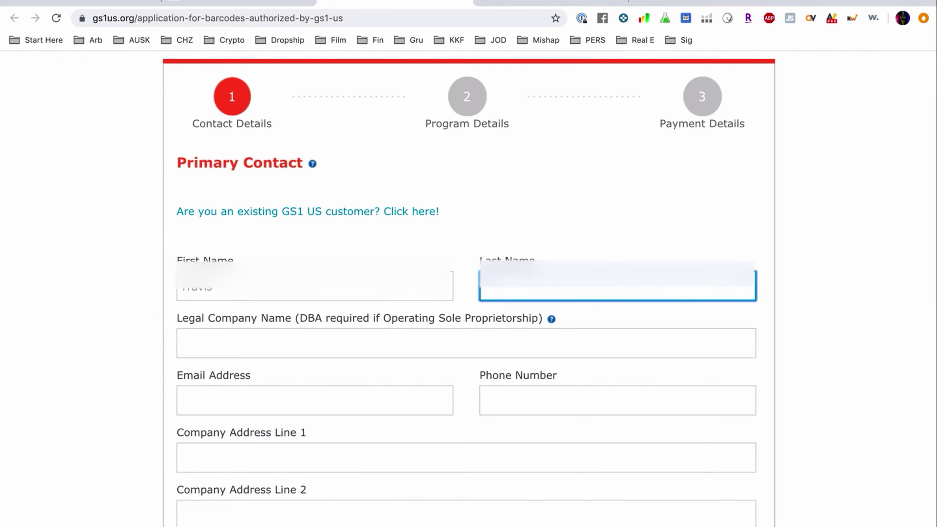
{"action": "key", "text": "Tab"}
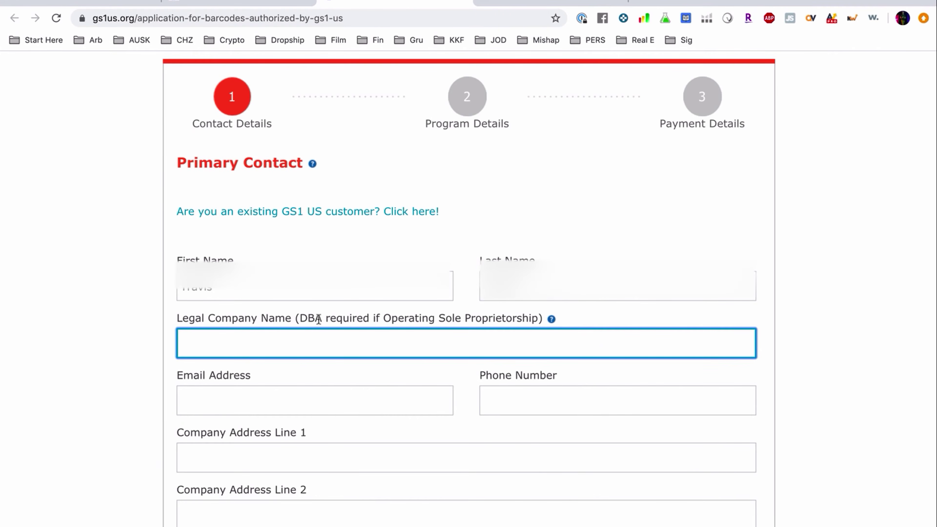
{"action": "scroll", "coordinate": [318, 319], "scroll_direction": "down", "scroll_amount": 4}
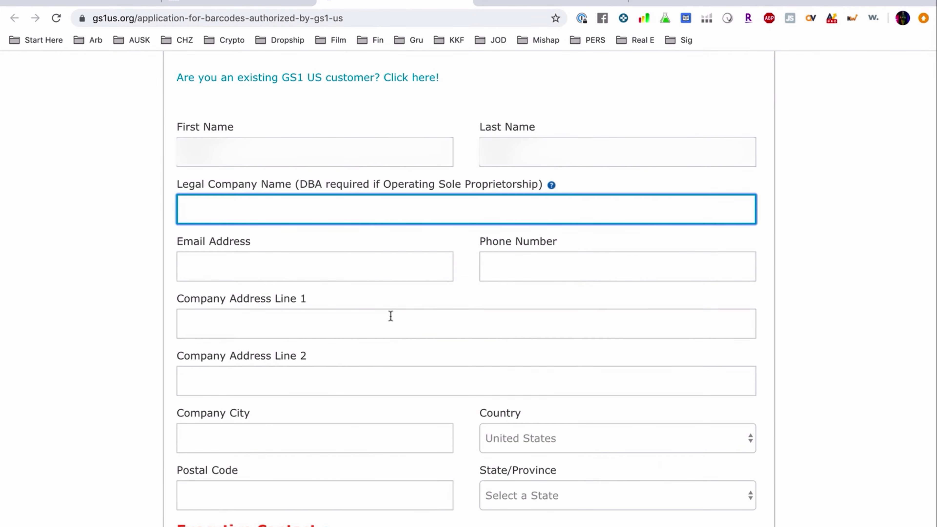
{"action": "key", "text": "Down"}
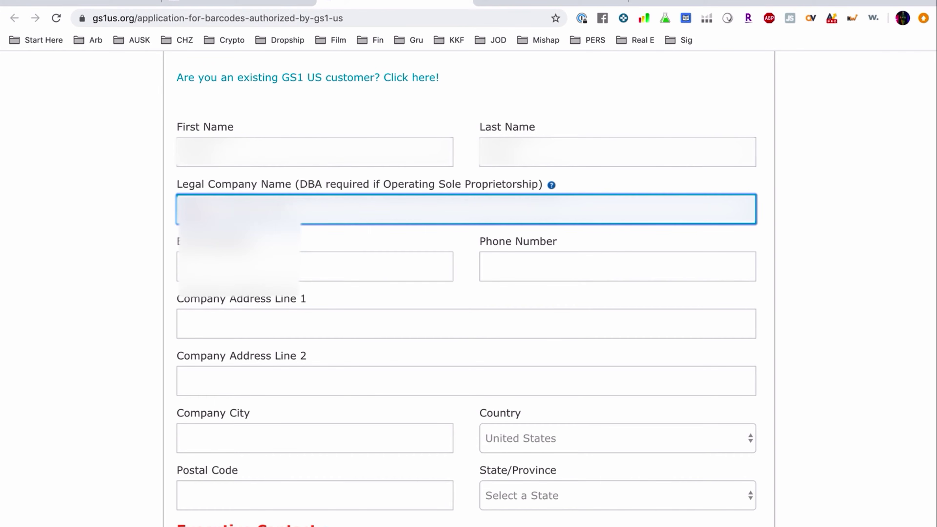
{"action": "key", "text": "Return"}
{"action": "key", "text": "Tab"}
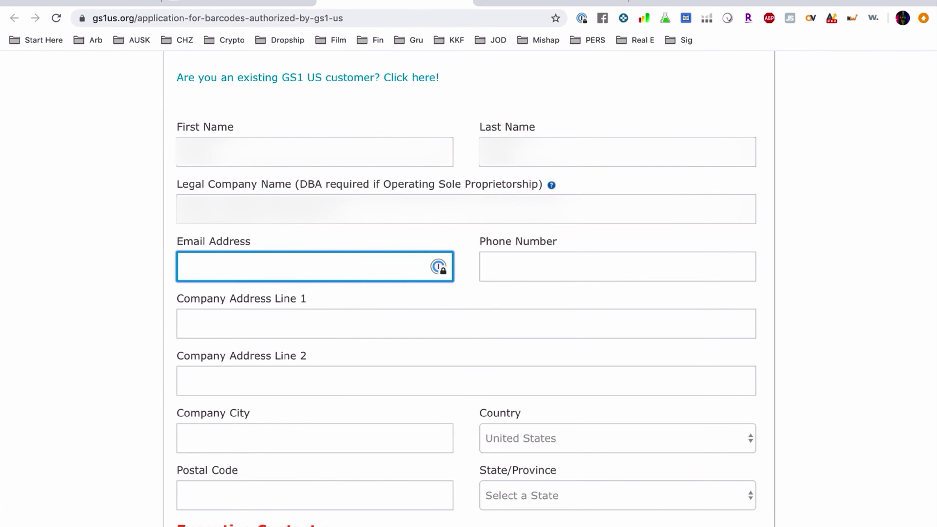
{"action": "key", "text": "Down"}
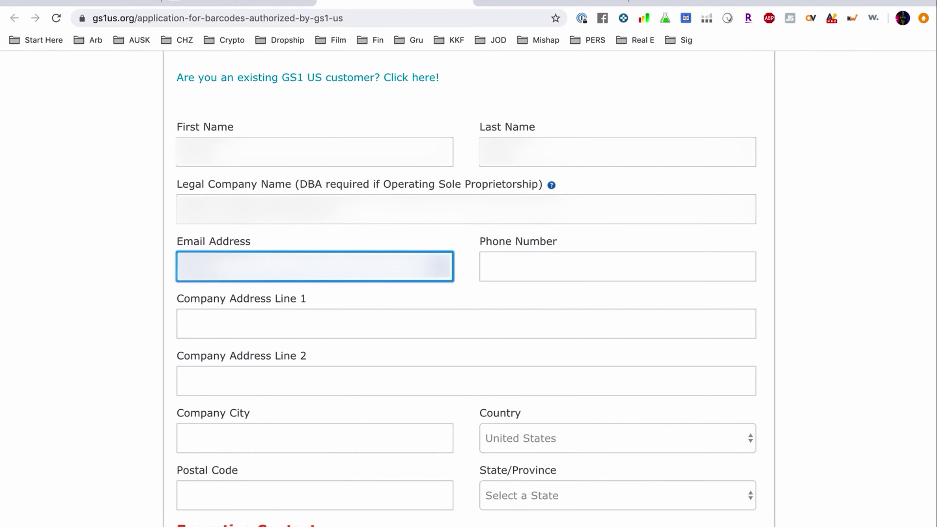
{"action": "key", "text": "Return"}
{"action": "key", "text": "Tab"}
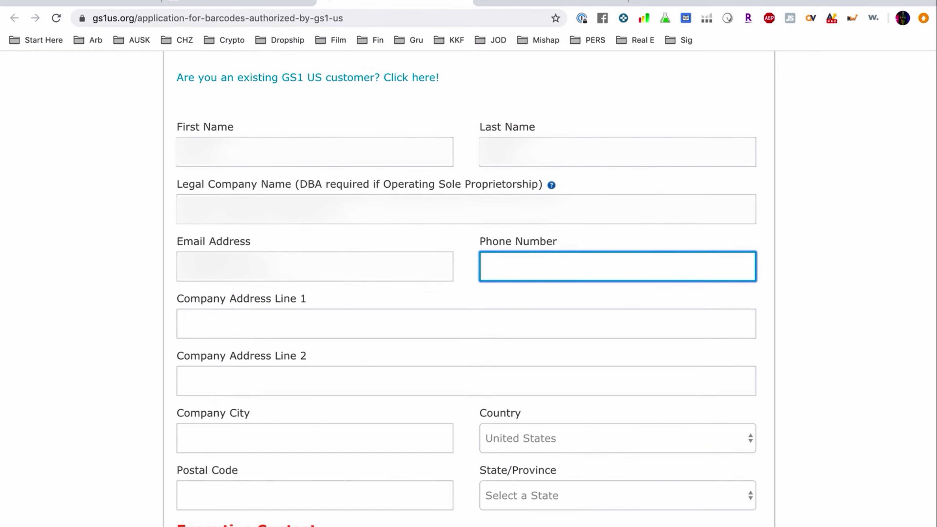
{"action": "key", "text": "Down"}
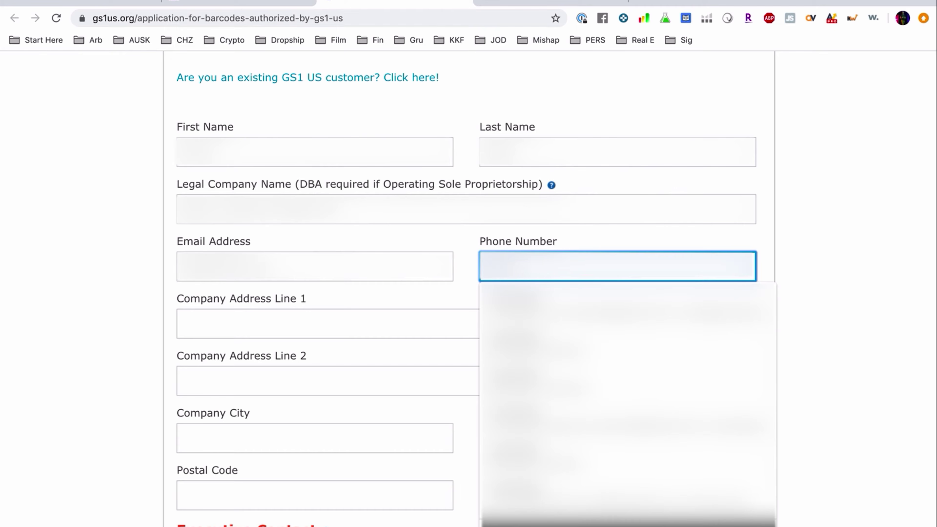
{"action": "key", "text": "Tab"}
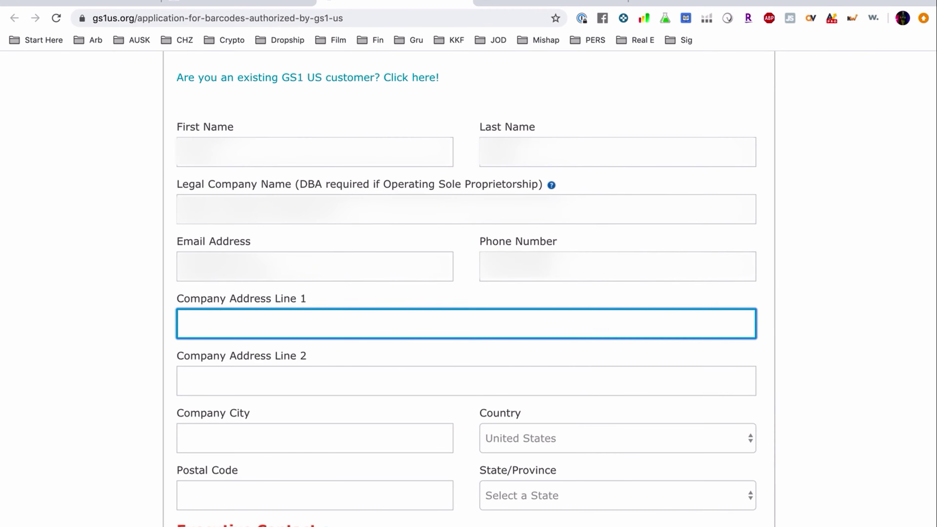
Step: Enter the company address, city, postal code and state, make executive contact same as primary, and submit
{"action": "type", "text": "1..."}
{"action": "key", "text": "Tab"}
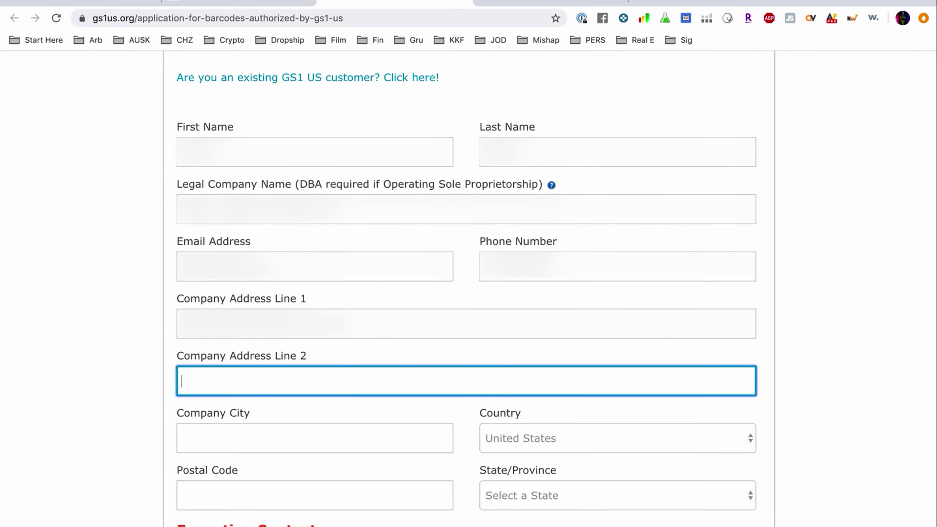
{"action": "key", "text": "Tab"}
{"action": "scroll", "coordinate": [468, 288], "scroll_direction": "down", "scroll_amount": 2}
{"action": "type", "text": "..."}
{"action": "key", "text": "Tab"}
{"action": "type", "text": "..."}
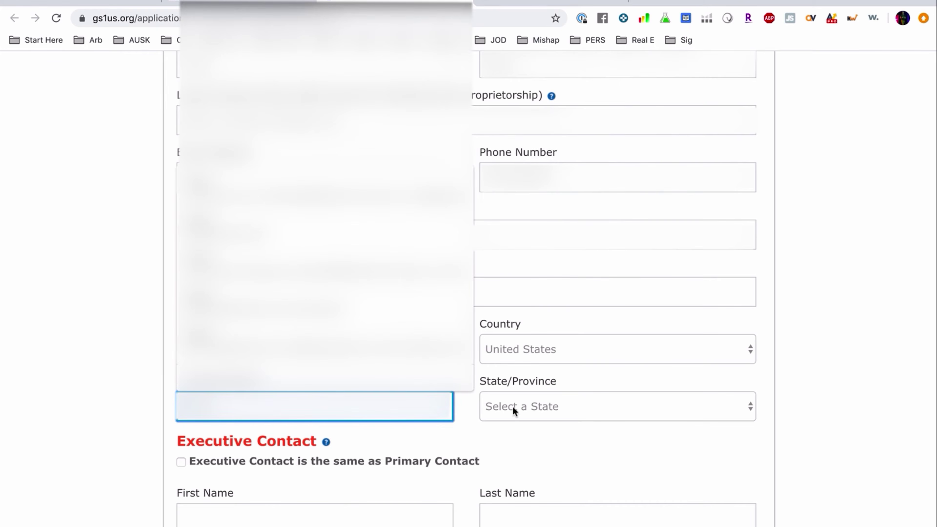
{"action": "left_click", "coordinate": [513, 409]}
{"action": "left_click", "coordinate": [517, 465]}
{"action": "scroll", "coordinate": [438, 295], "scroll_direction": "down", "scroll_amount": 2}
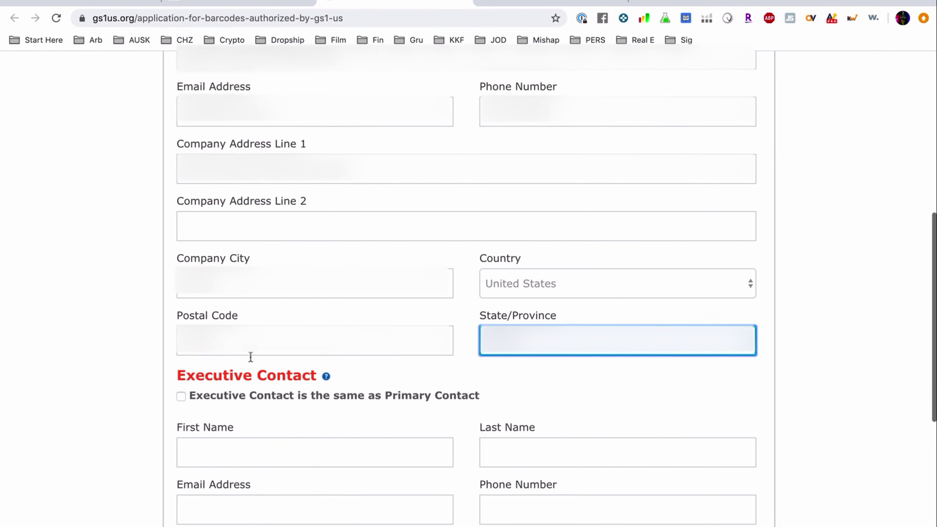
{"action": "left_click", "coordinate": [181, 396]}
{"action": "scroll", "coordinate": [357, 360], "scroll_direction": "down", "scroll_amount": 6}
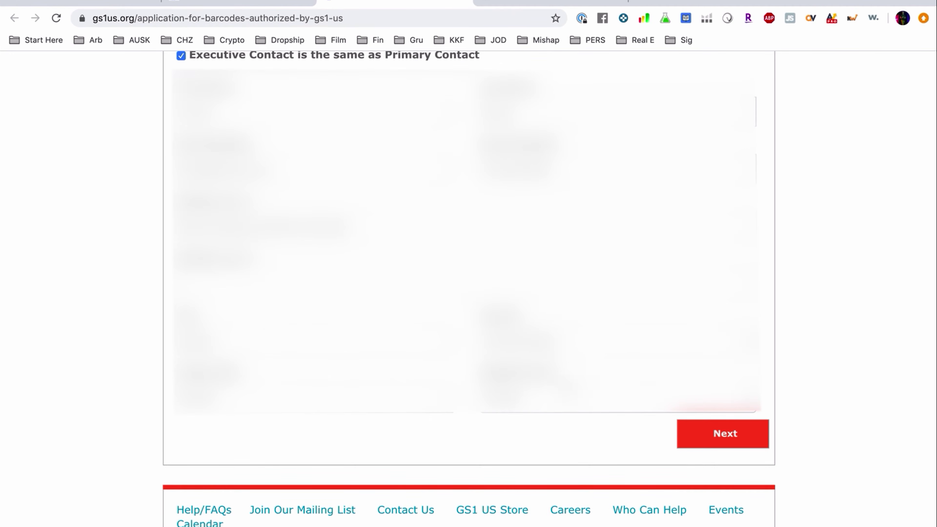
{"action": "left_click", "coordinate": [698, 436]}
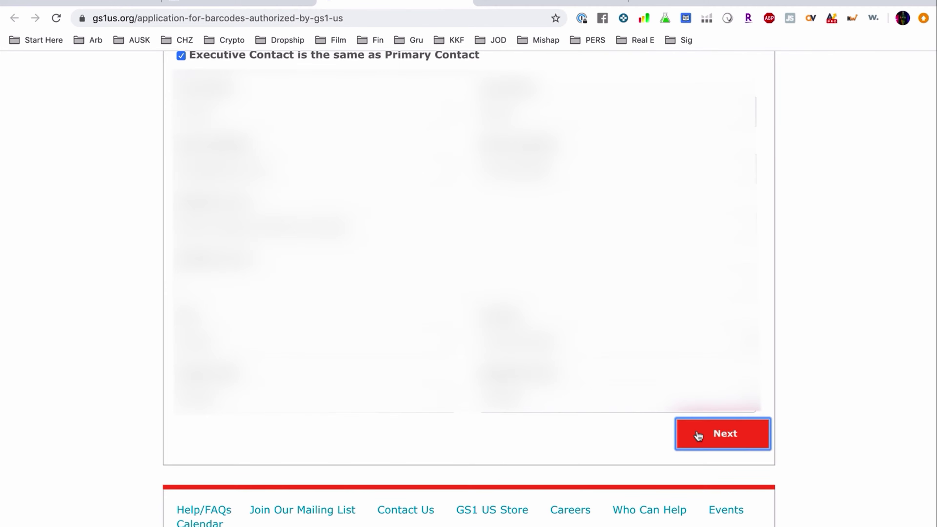
{"action": "scroll", "coordinate": [396, 521], "scroll_direction": "down", "scroll_amount": 3}
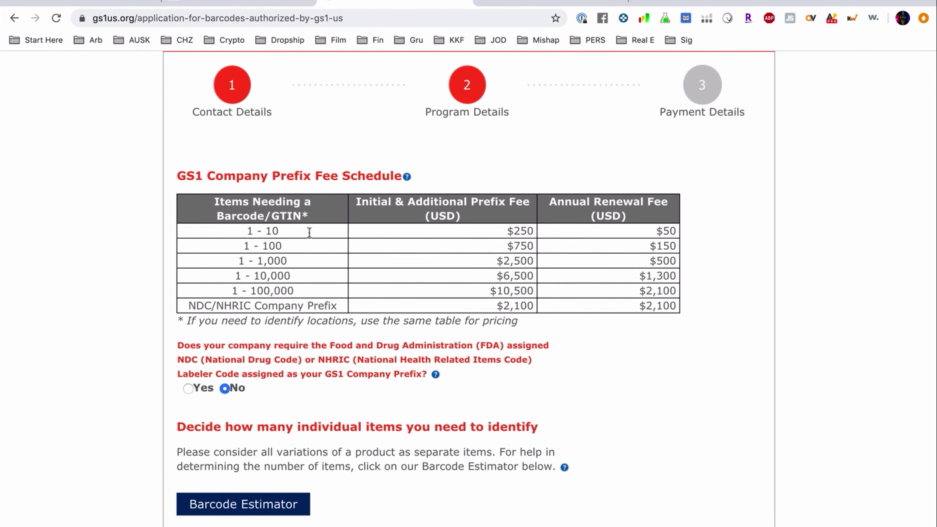
Step: Select the 1 - 10 prefix capacity ($250 due, $50 renewal) and continue to Payment Details
{"action": "scroll", "coordinate": [640, 422], "scroll_direction": "down", "scroll_amount": 2}
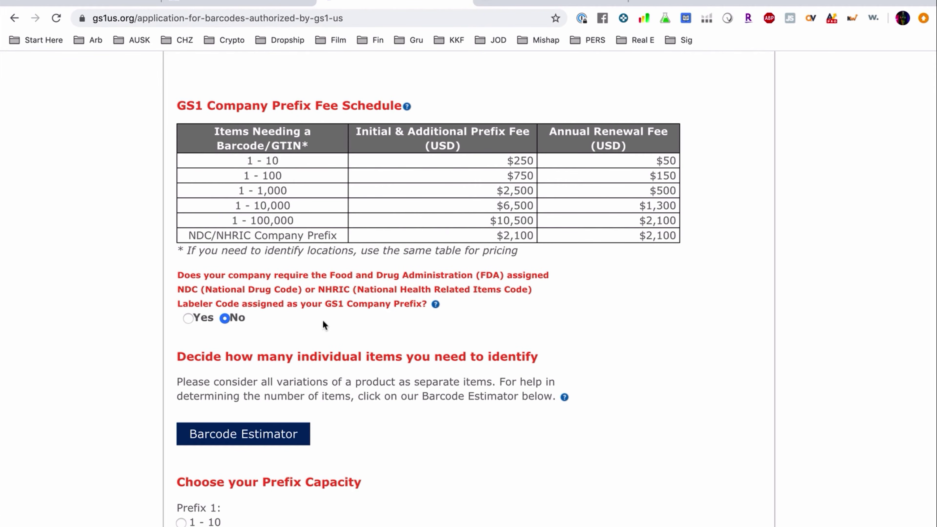
{"action": "scroll", "coordinate": [322, 319], "scroll_direction": "down", "scroll_amount": 3}
{"action": "scroll", "coordinate": [426, 357], "scroll_direction": "down", "scroll_amount": 1}
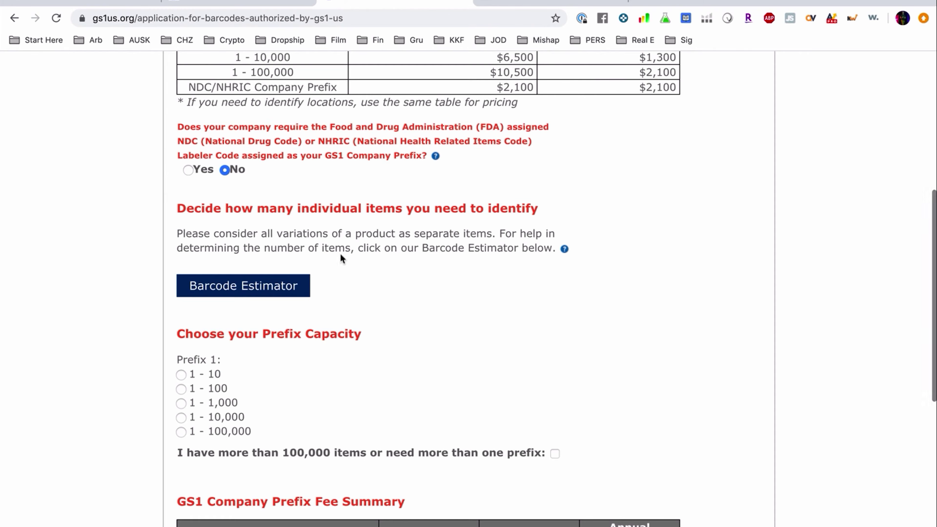
{"action": "left_click", "coordinate": [260, 286]}
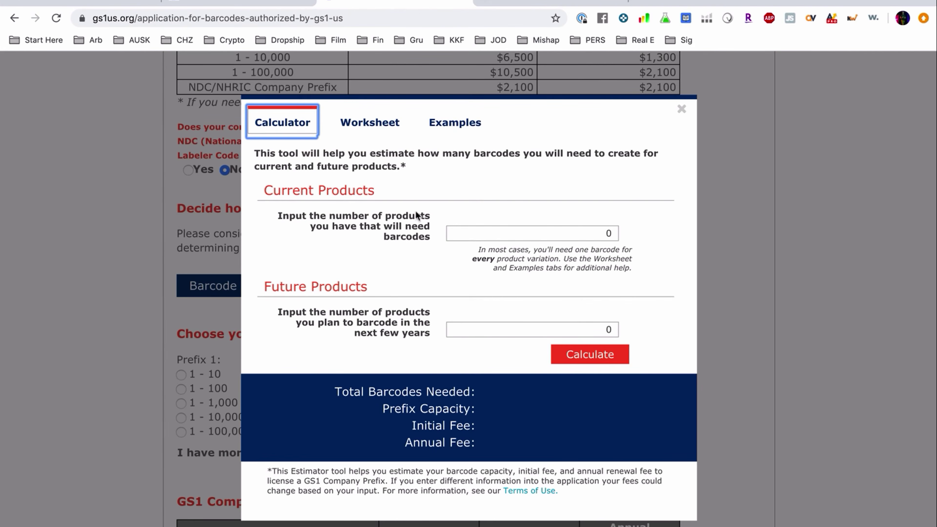
{"action": "left_click", "coordinate": [682, 109]}
{"action": "scroll", "coordinate": [430, 392], "scroll_direction": "down", "scroll_amount": 3}
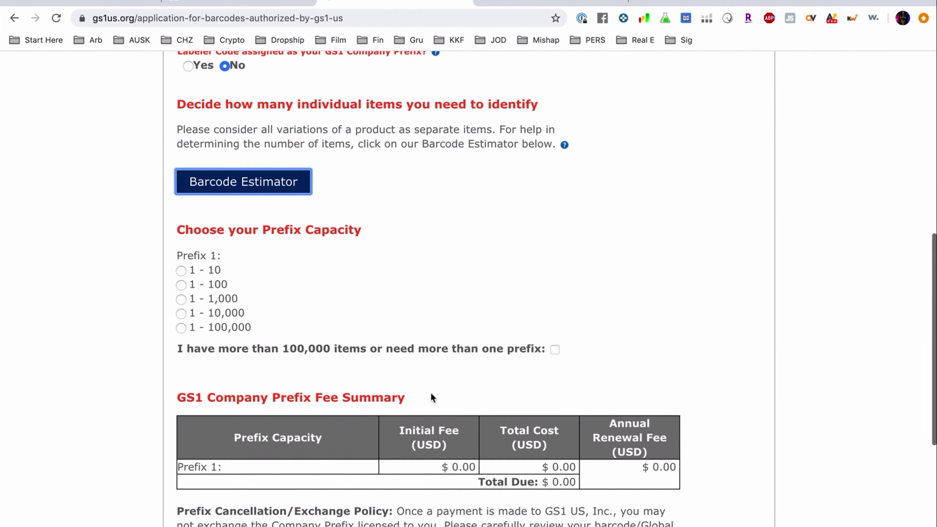
{"action": "left_click", "coordinate": [181, 270]}
{"action": "scroll", "coordinate": [452, 306], "scroll_direction": "down", "scroll_amount": 2}
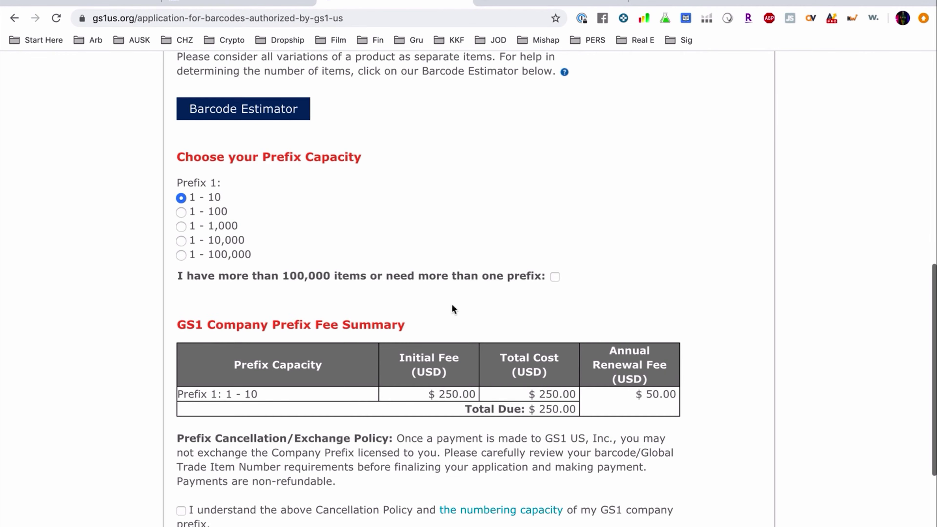
{"action": "scroll", "coordinate": [431, 327], "scroll_direction": "down", "scroll_amount": 2}
{"action": "scroll", "coordinate": [461, 406], "scroll_direction": "down", "scroll_amount": 3}
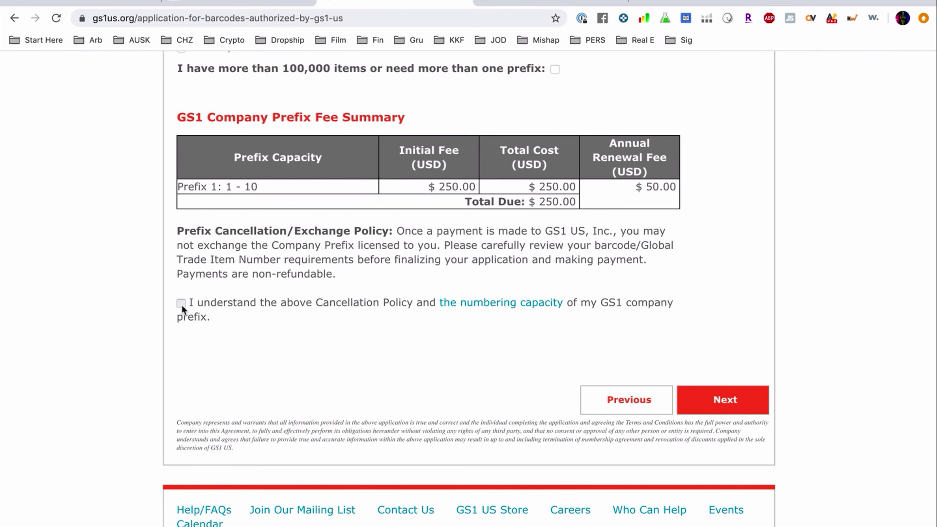
{"action": "left_click", "coordinate": [758, 404]}
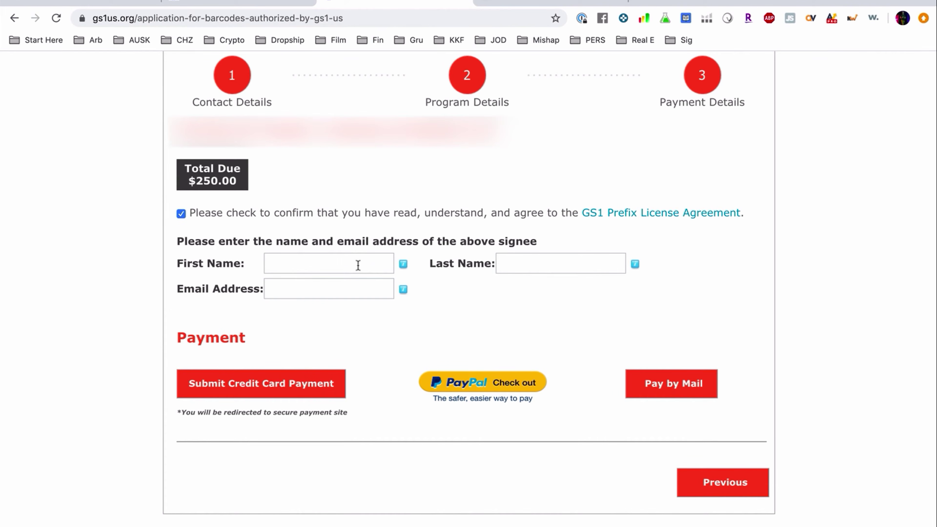
Step: Enter the signee's first and last name and submit the credit card payment
{"action": "left_click", "coordinate": [358, 265]}
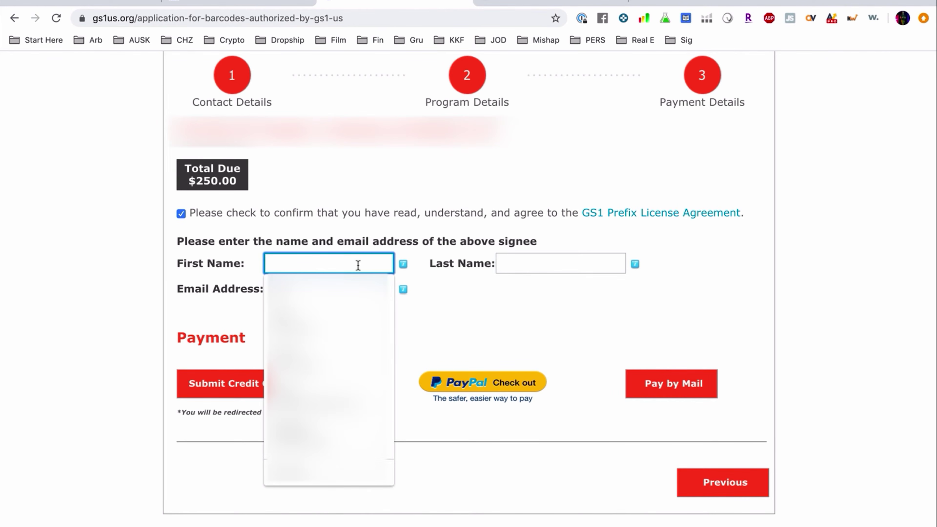
{"action": "key", "text": "Tab"}
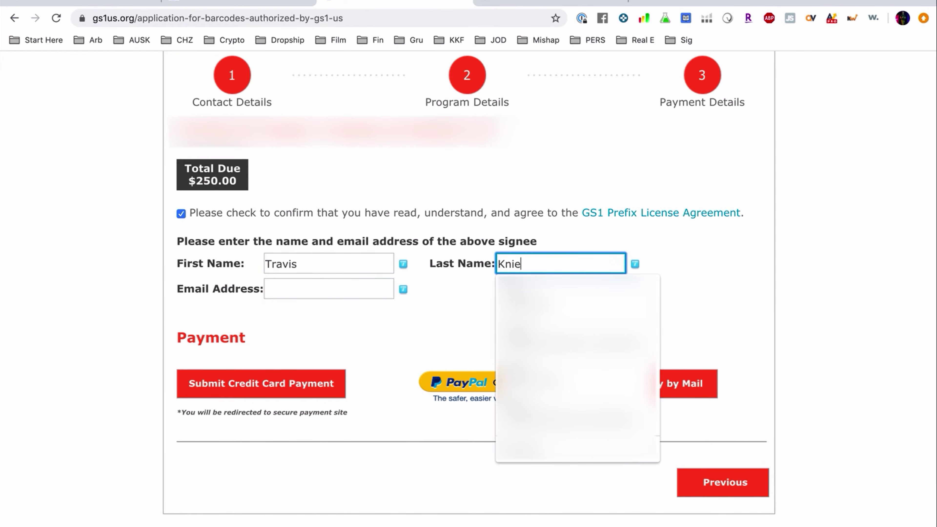
{"action": "key", "text": "Tab"}
{"action": "scroll", "coordinate": [448, 314], "scroll_direction": "down", "scroll_amount": 1}
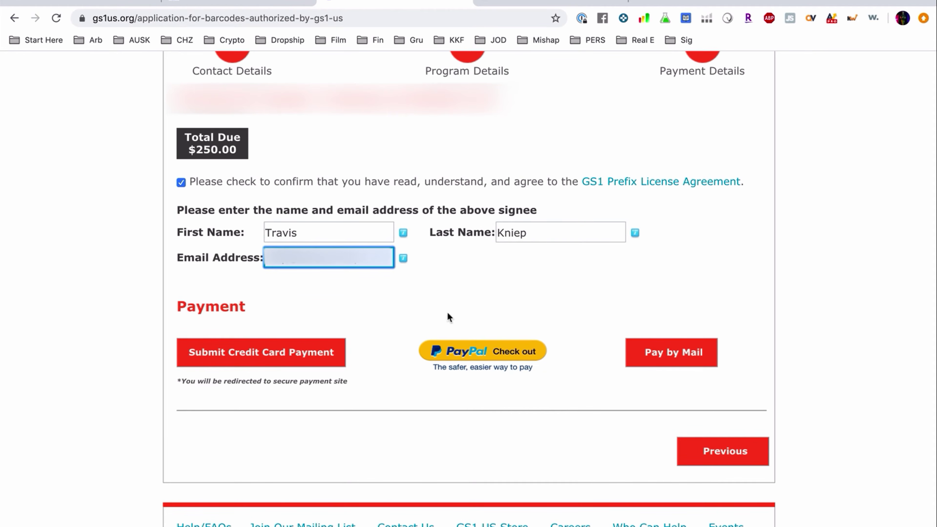
{"action": "scroll", "coordinate": [391, 358], "scroll_direction": "down", "scroll_amount": 1}
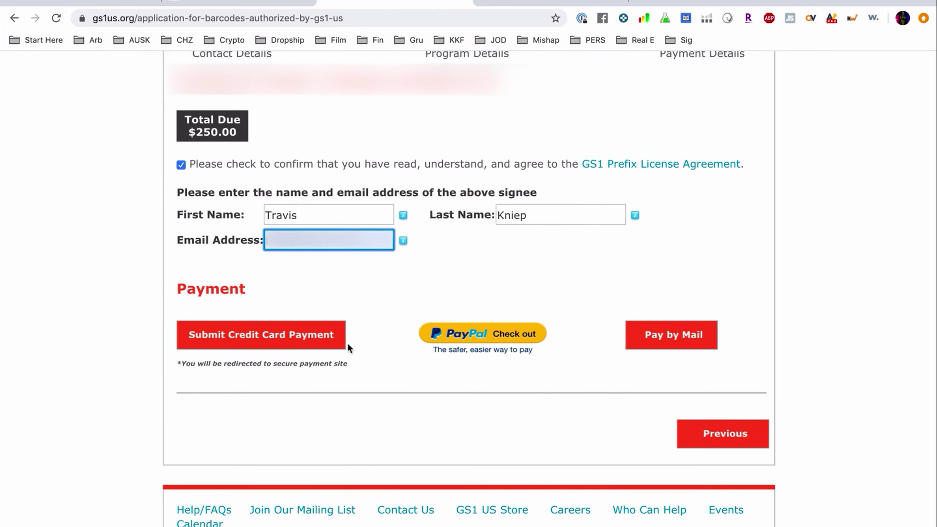
{"action": "left_click", "coordinate": [268, 335]}
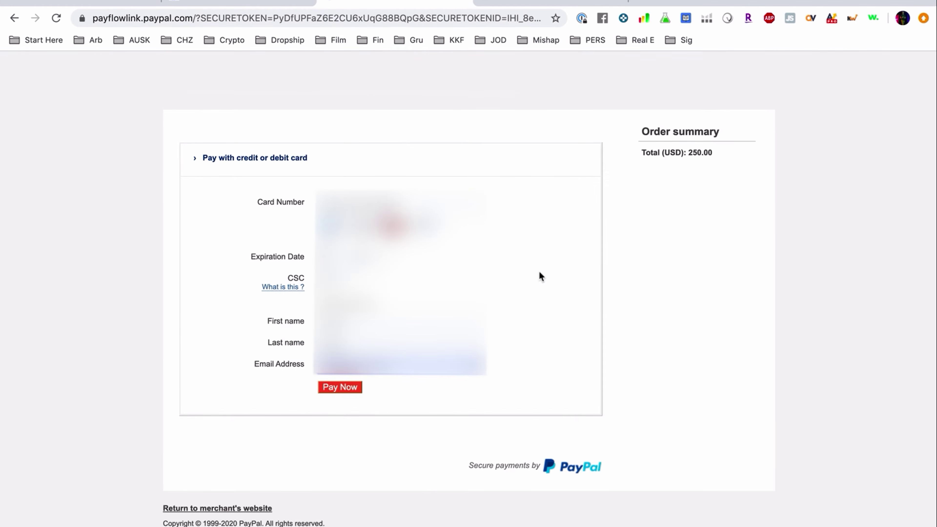
{"action": "left_click", "coordinate": [339, 387]}
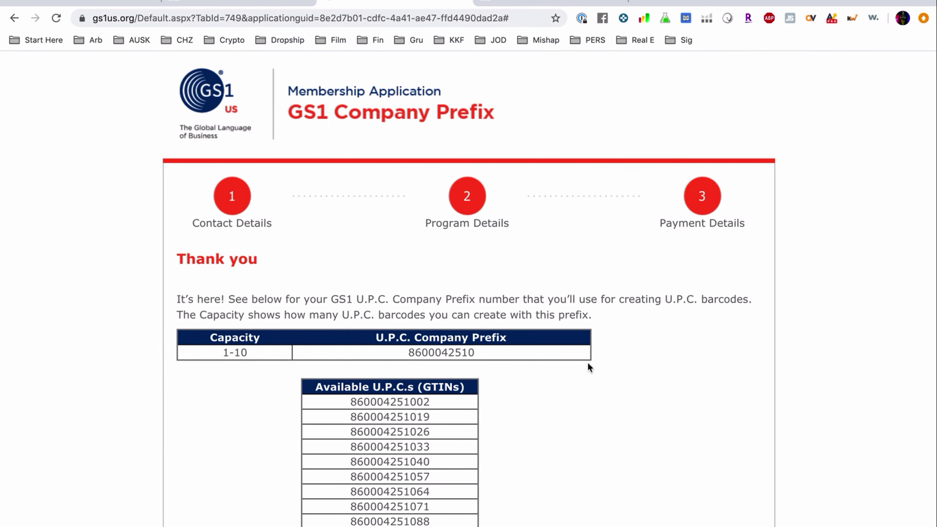
{"action": "scroll", "coordinate": [588, 362], "scroll_direction": "down", "scroll_amount": 2}
{"action": "scroll", "coordinate": [588, 362], "scroll_direction": "down", "scroll_amount": 4}
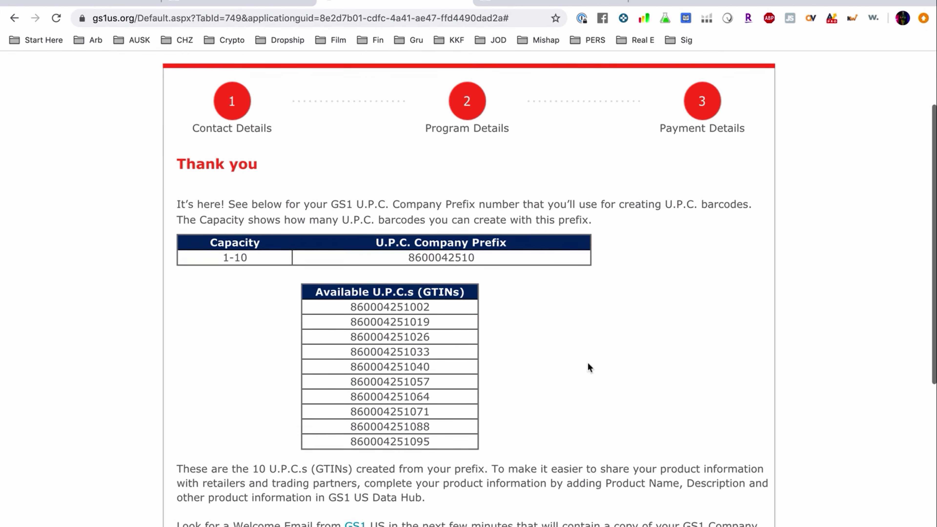
{"action": "scroll", "coordinate": [588, 363], "scroll_direction": "down", "scroll_amount": 3}
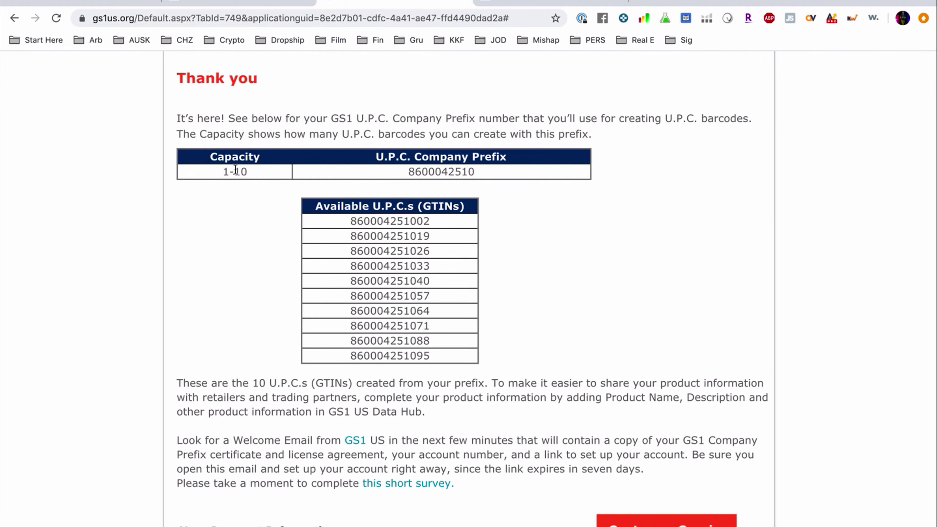
{"action": "left_click_drag", "start_coordinate": [410, 174], "coordinate": [475, 174]}
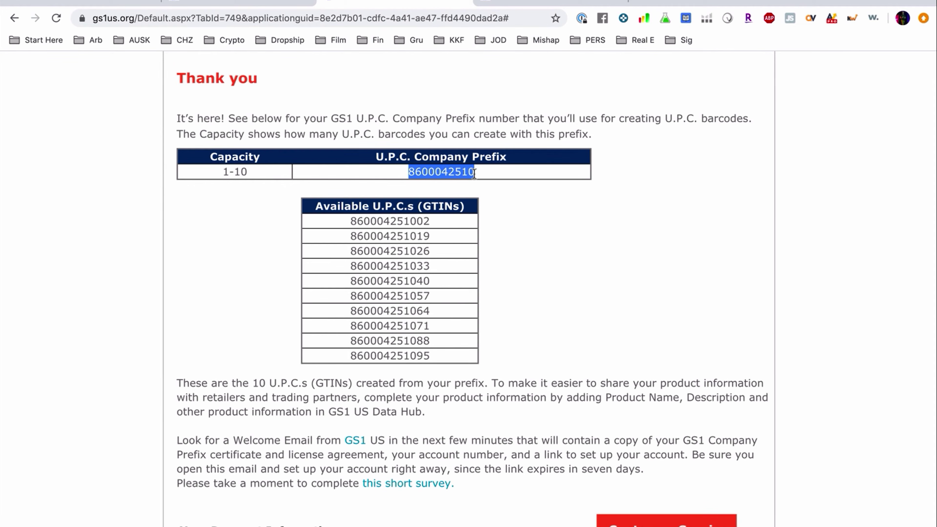
{"action": "double_click", "coordinate": [408, 219]}
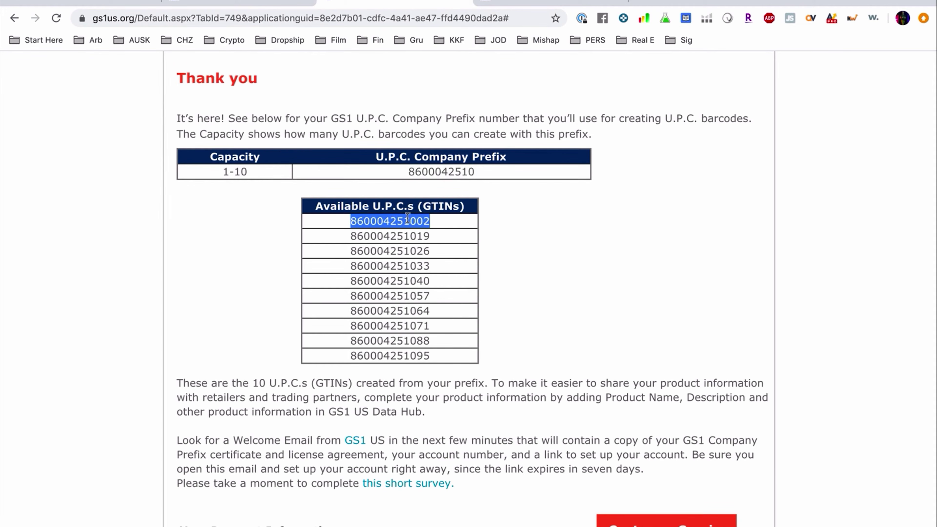
{"action": "left_click", "coordinate": [408, 172]}
Step: Break down the first GTIN into its leading 8, prefix digits and item digits 25100
{"action": "left_click_drag", "start_coordinate": [408, 172], "coordinate": [469, 175]}
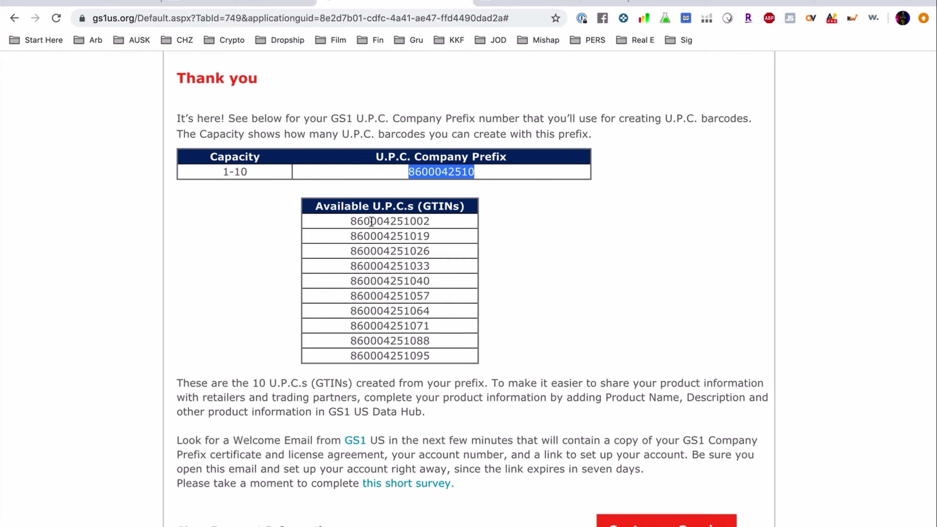
{"action": "left_click_drag", "start_coordinate": [350, 220], "coordinate": [424, 221]}
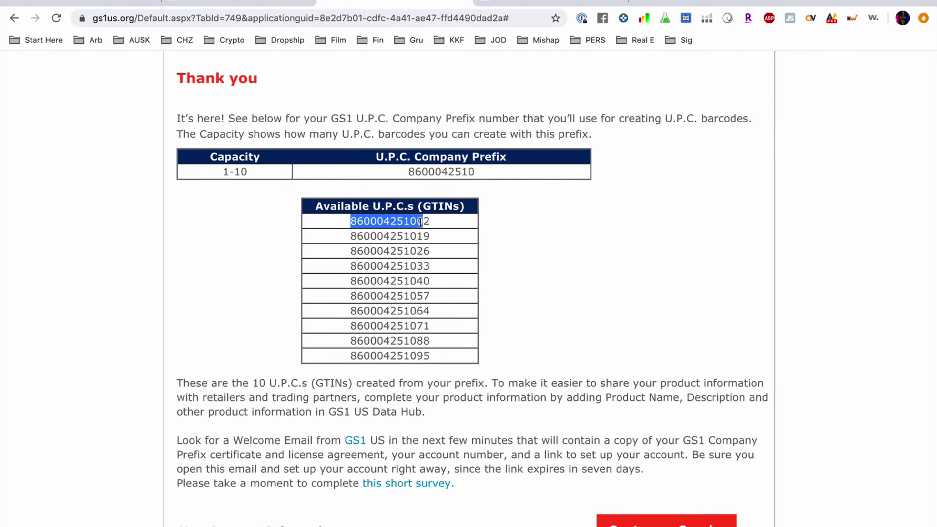
{"action": "left_click", "coordinate": [427, 375]}
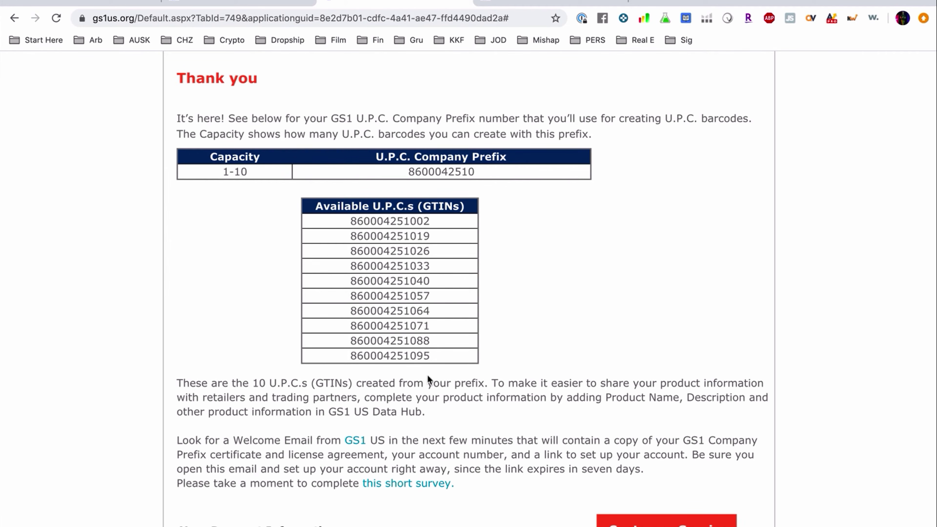
{"action": "left_click_drag", "start_coordinate": [415, 221], "coordinate": [423, 251]}
{"action": "left_click", "coordinate": [284, 279]}
{"action": "left_click_drag", "start_coordinate": [351, 220], "coordinate": [355, 217]}
{"action": "left_click_drag", "start_coordinate": [356, 220], "coordinate": [390, 220]}
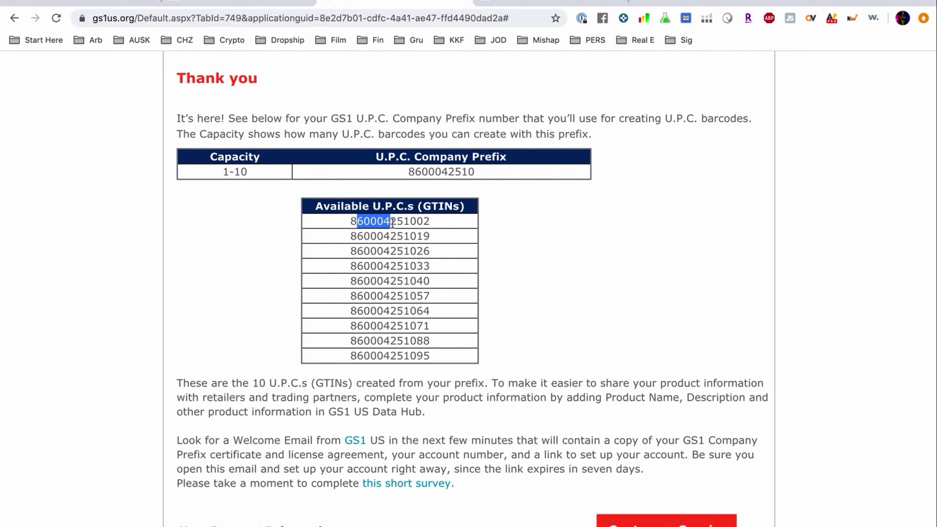
{"action": "left_click_drag", "start_coordinate": [391, 222], "coordinate": [423, 222]}
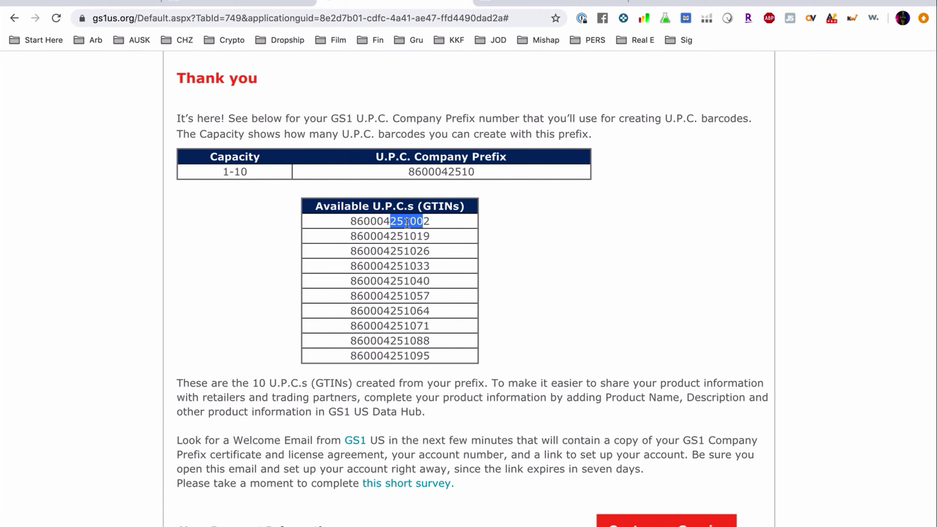
{"action": "left_click", "coordinate": [423, 222]}
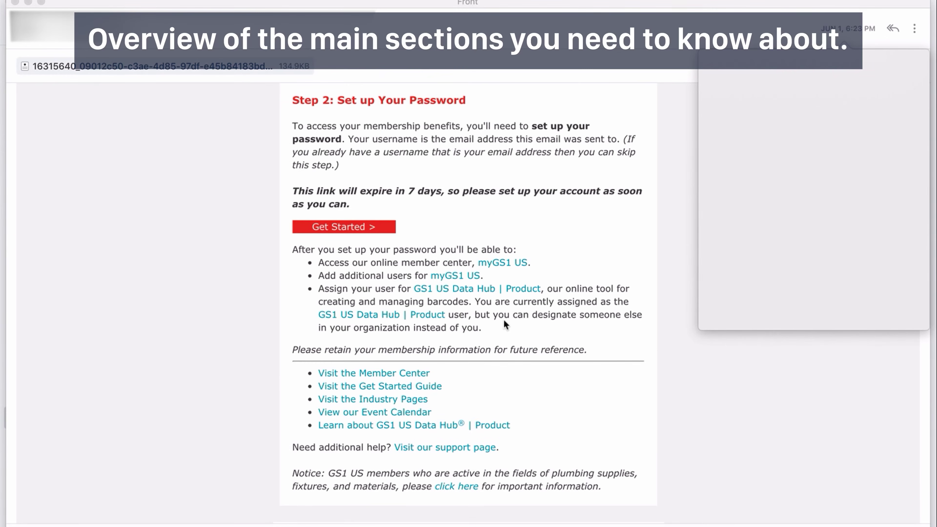
Step: Reach the myGS1 US member homepage through the welcome e-mail's member site link
{"action": "left_click", "coordinate": [502, 262]}
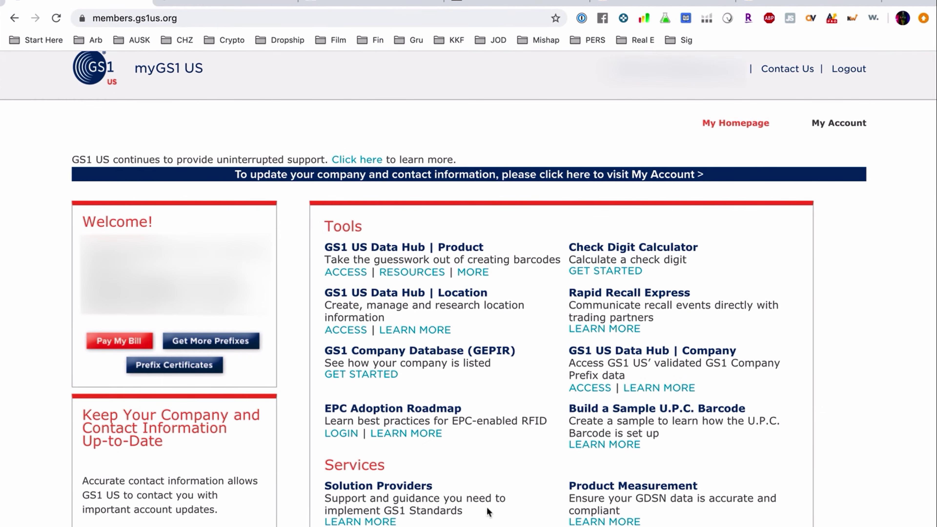
{"action": "scroll", "coordinate": [487, 511], "scroll_direction": "down", "scroll_amount": 4}
{"action": "scroll", "coordinate": [487, 511], "scroll_direction": "up", "scroll_amount": 3}
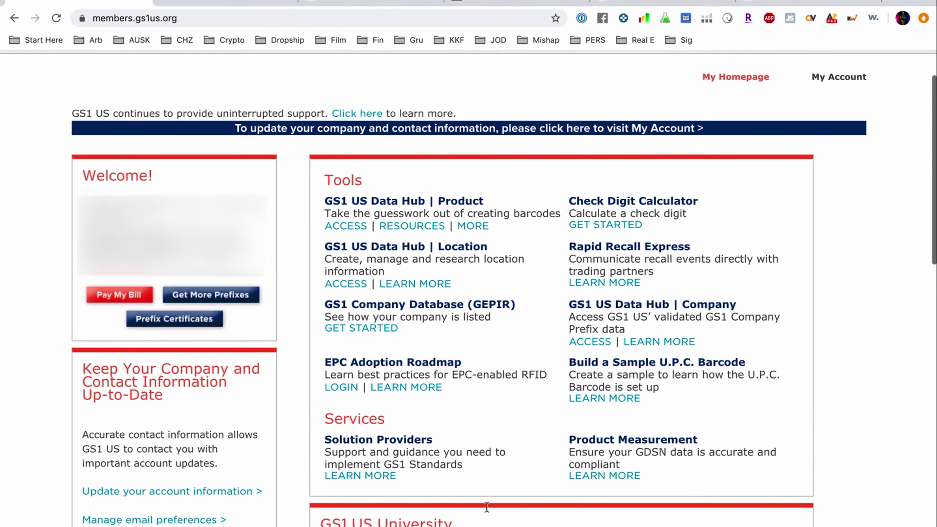
{"action": "key", "text": "ctrl+Left"}
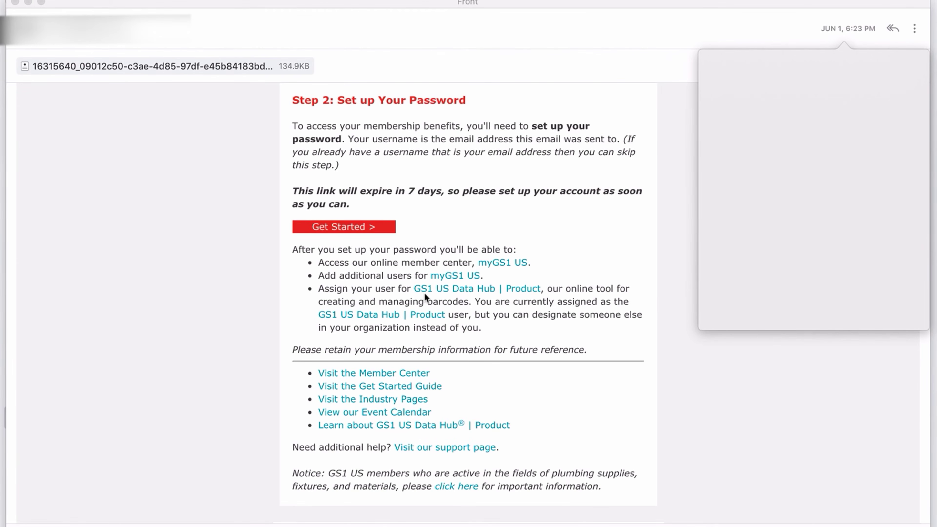
{"action": "left_click", "coordinate": [466, 291]}
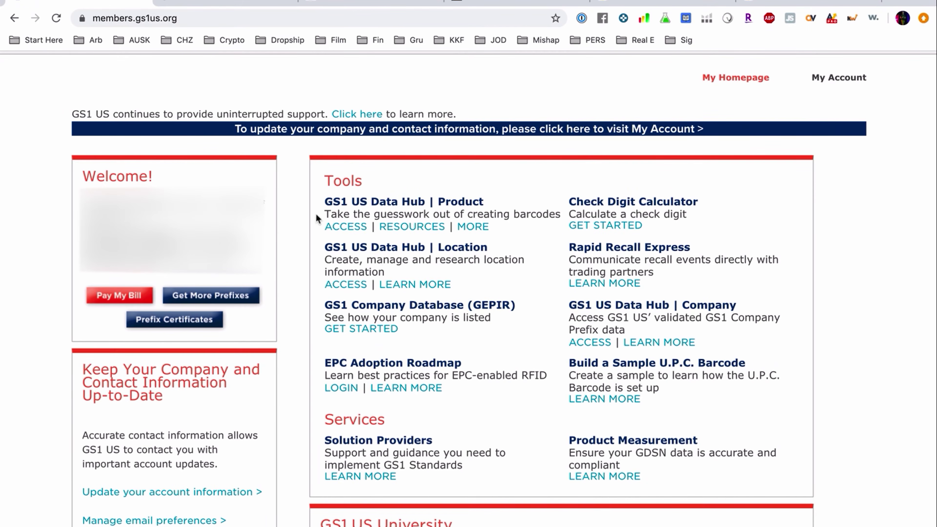
Step: Check Data Hub's GTIN capacity (9 available, 1 In Use), then switch to the GEPIR page
{"action": "left_click", "coordinate": [225, 3]}
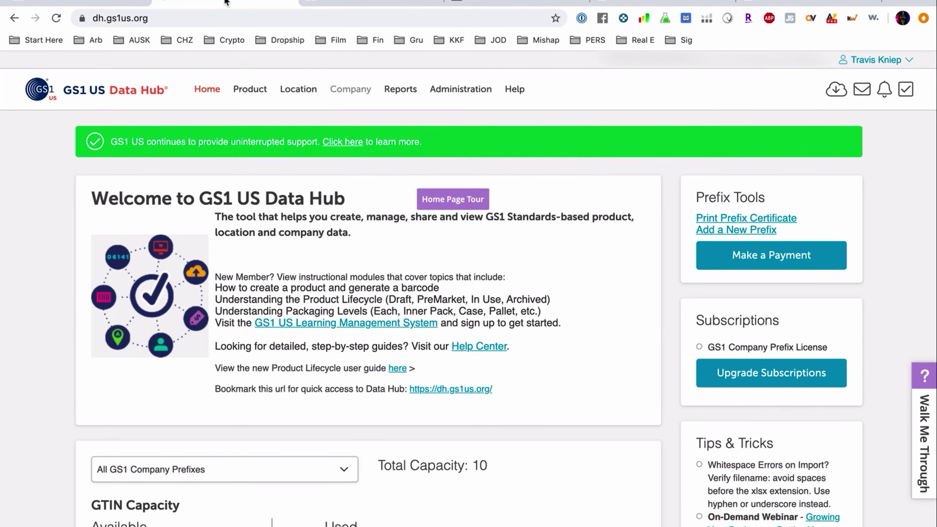
{"action": "scroll", "coordinate": [508, 302], "scroll_direction": "down", "scroll_amount": 10}
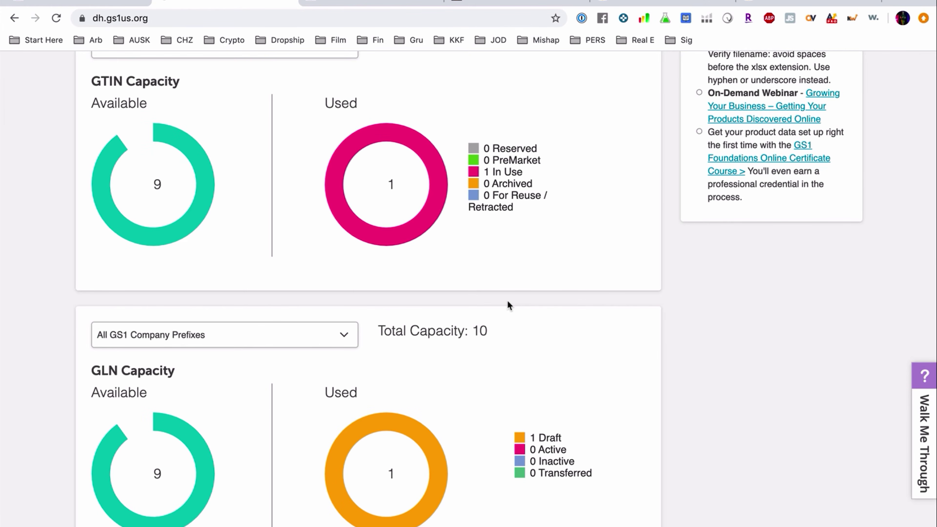
{"action": "scroll", "coordinate": [507, 300], "scroll_direction": "up", "scroll_amount": 10}
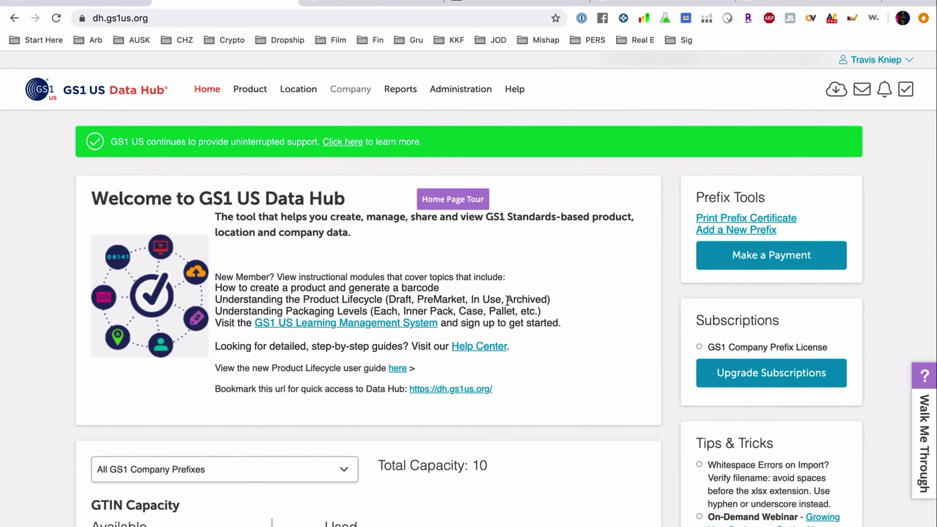
{"action": "left_click", "coordinate": [339, 3]}
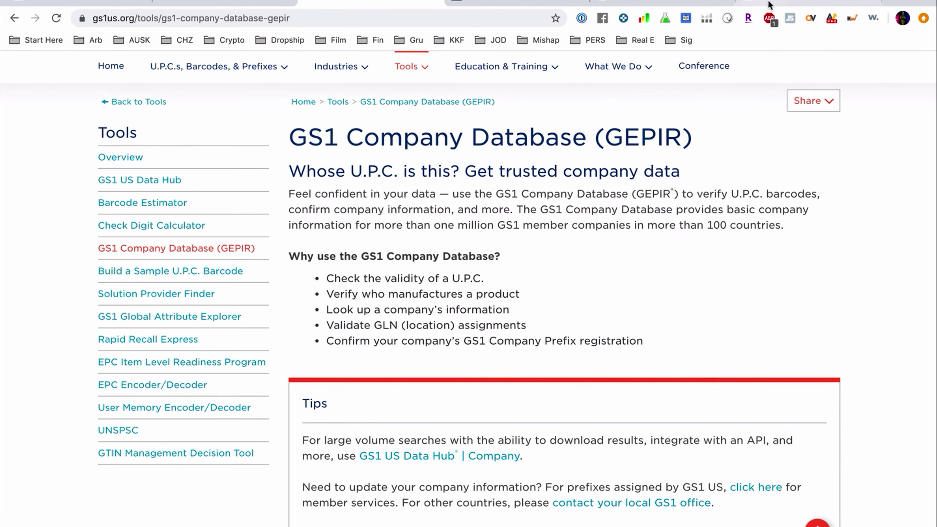
Step: Move from the TETON Amazon store through the GEPIR and members.gs1us.org tabs back to Data Hub
{"action": "left_click", "coordinate": [789, 4]}
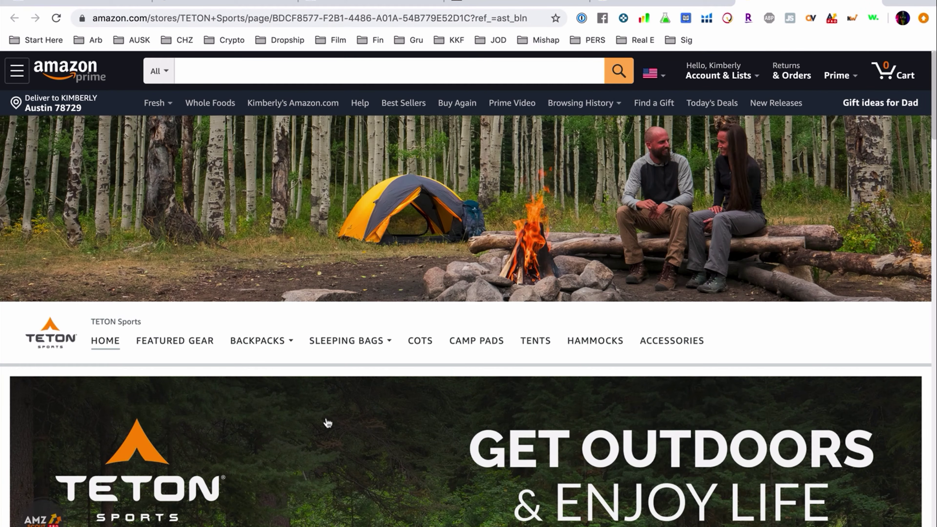
{"action": "left_click", "coordinate": [357, 2]}
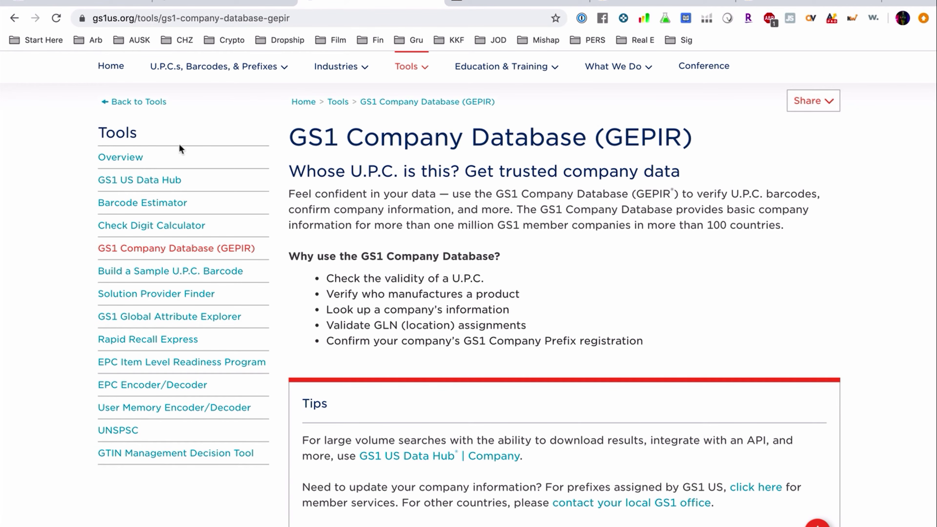
{"action": "left_click", "coordinate": [74, 1]}
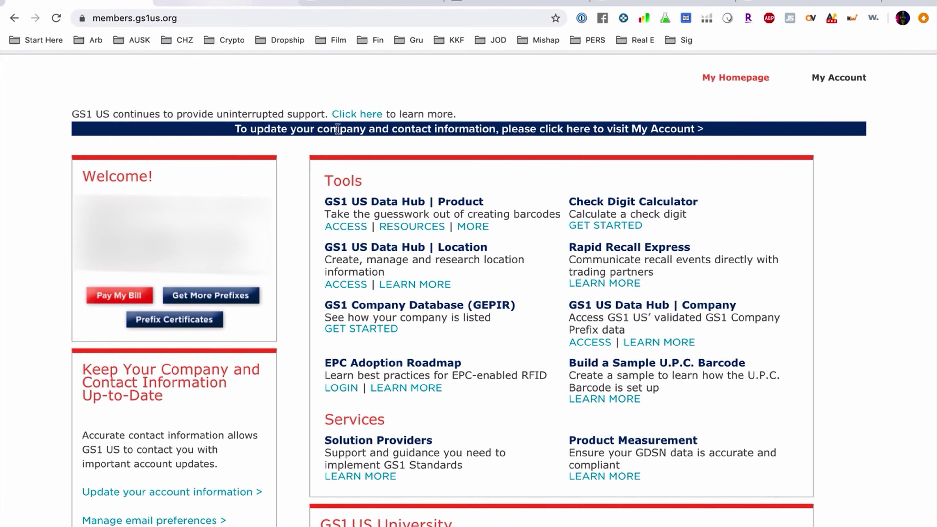
{"action": "left_click", "coordinate": [236, 2]}
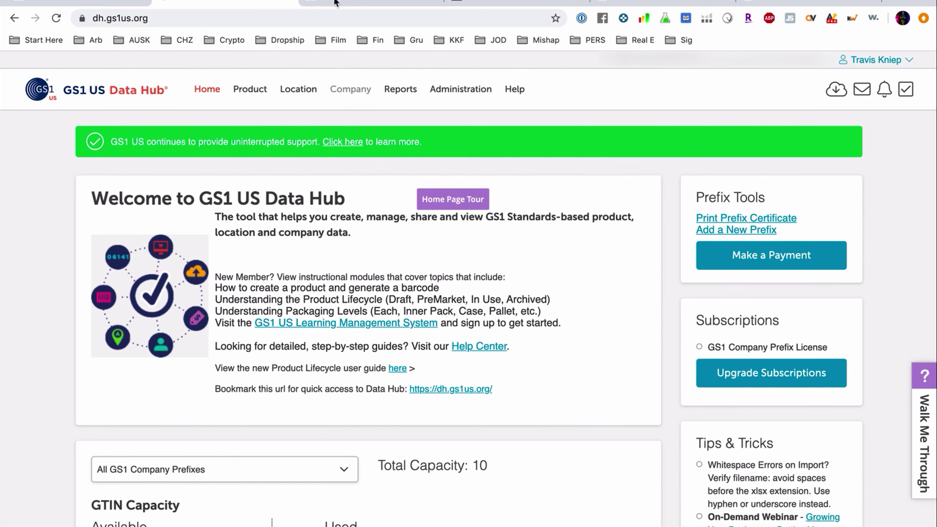
{"action": "left_click", "coordinate": [355, 2]}
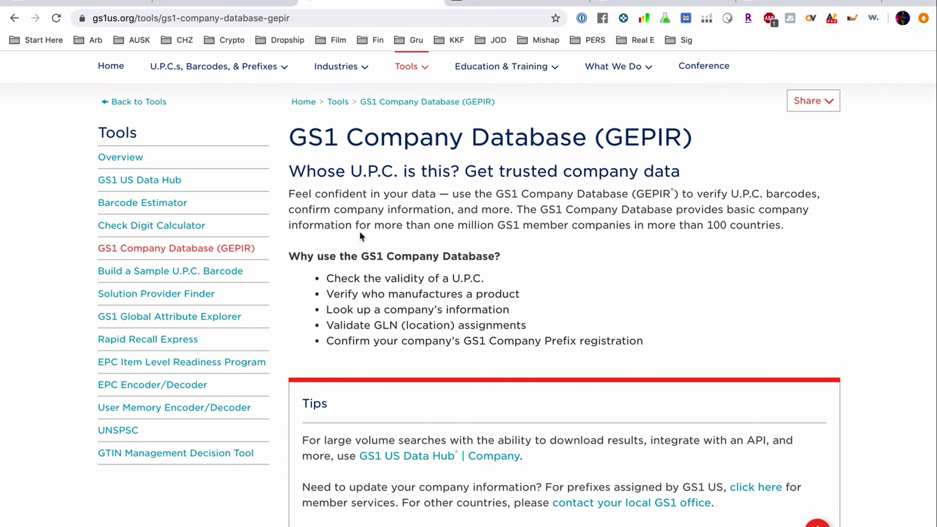
{"action": "left_click", "coordinate": [69, 2]}
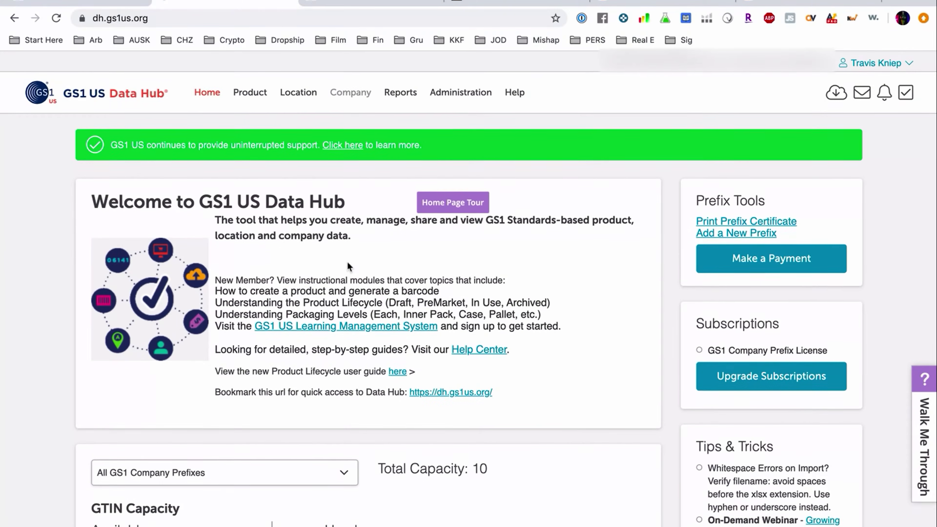
{"action": "left_click", "coordinate": [230, 85]}
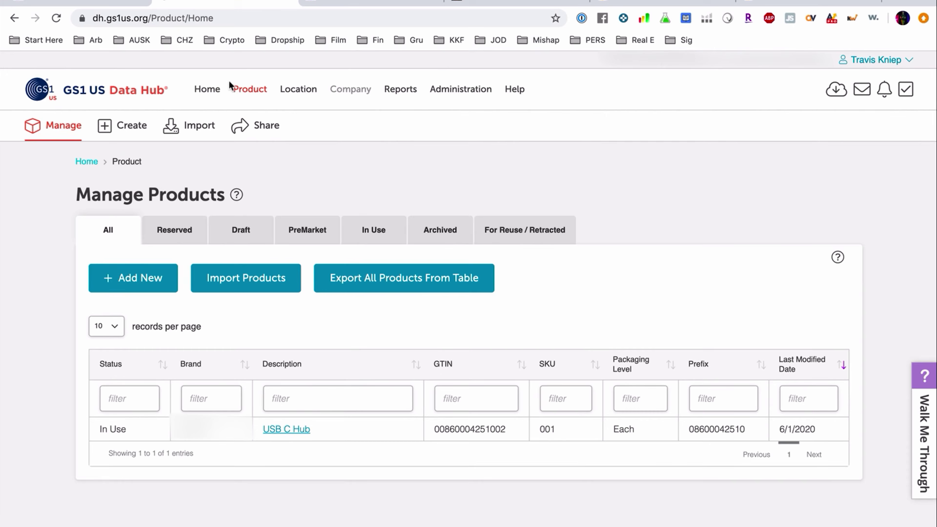
{"action": "scroll", "coordinate": [535, 434], "scroll_direction": "down", "scroll_amount": 3}
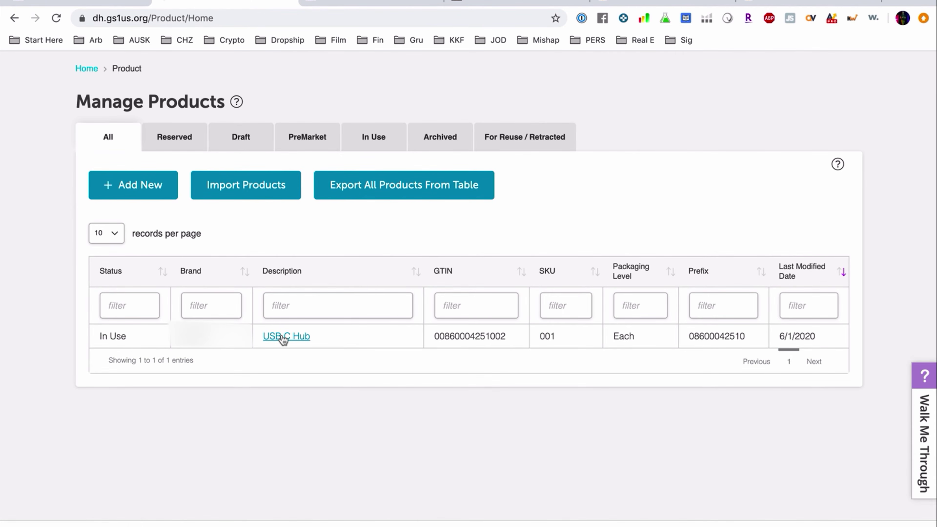
{"action": "left_click", "coordinate": [283, 338]}
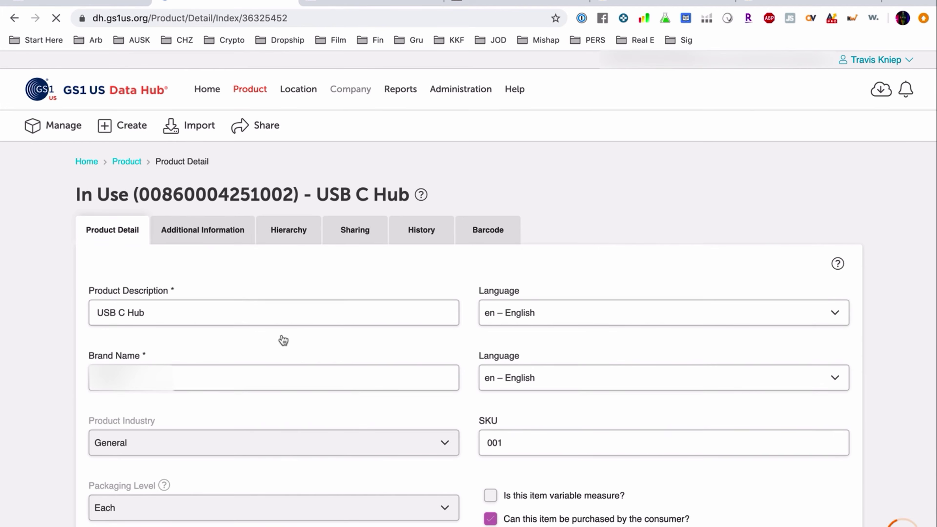
{"action": "scroll", "coordinate": [253, 405], "scroll_direction": "down", "scroll_amount": 3}
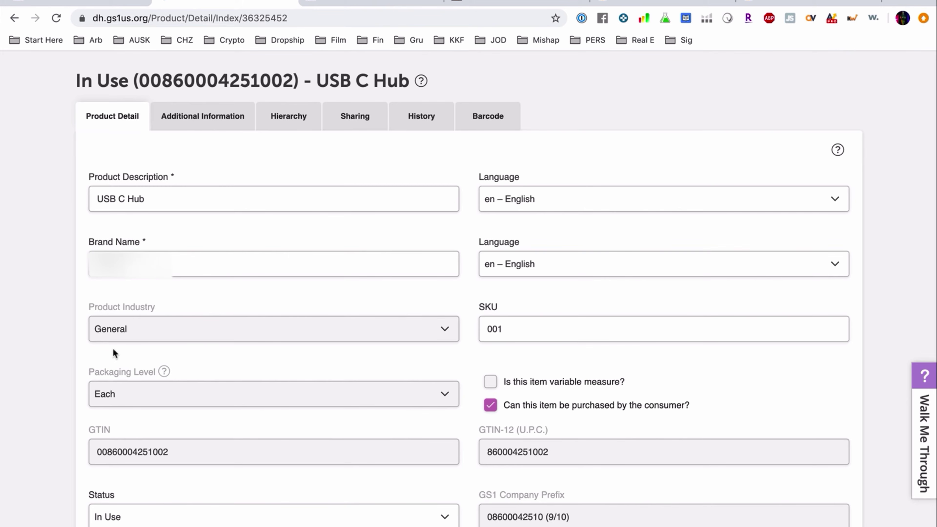
{"action": "scroll", "coordinate": [244, 325], "scroll_direction": "down", "scroll_amount": 2}
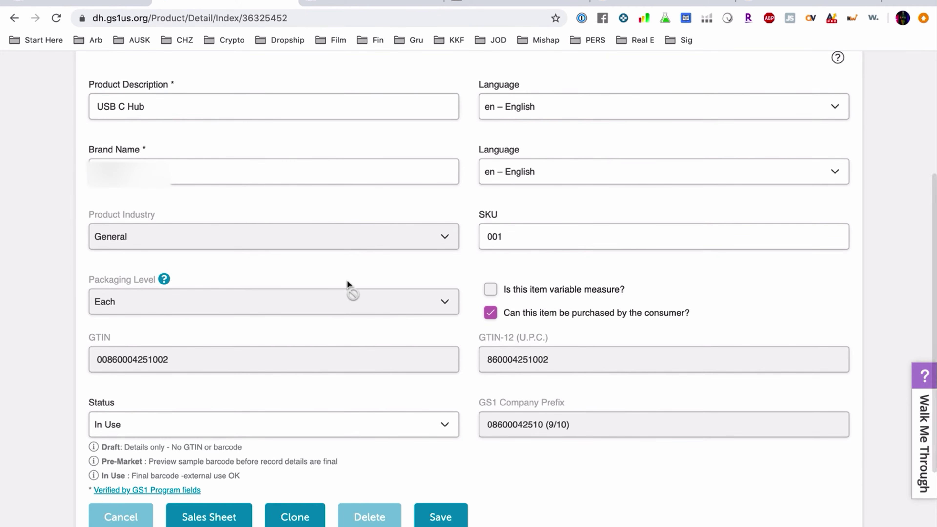
{"action": "scroll", "coordinate": [349, 287], "scroll_direction": "up", "scroll_amount": 6}
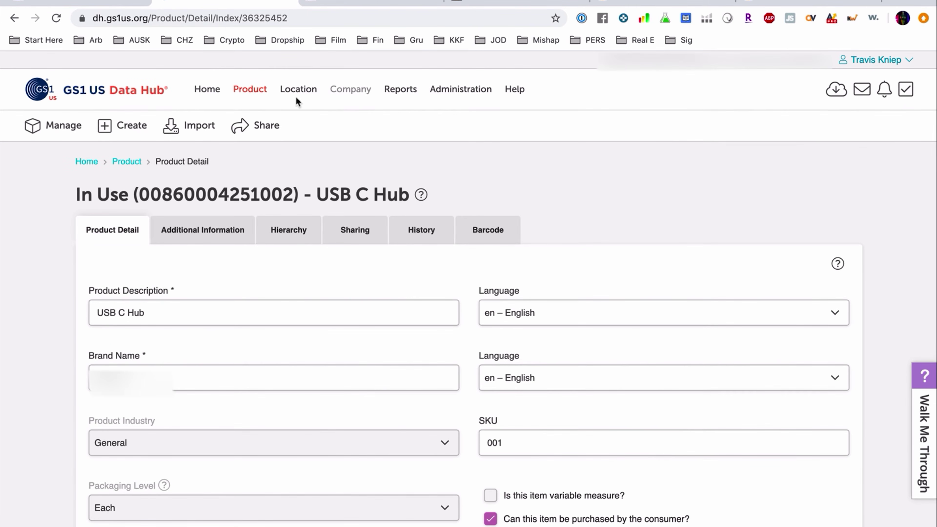
Step: Visit the Location, Reports and Administration pages, then go back to the Manage Products list
{"action": "left_click", "coordinate": [297, 95]}
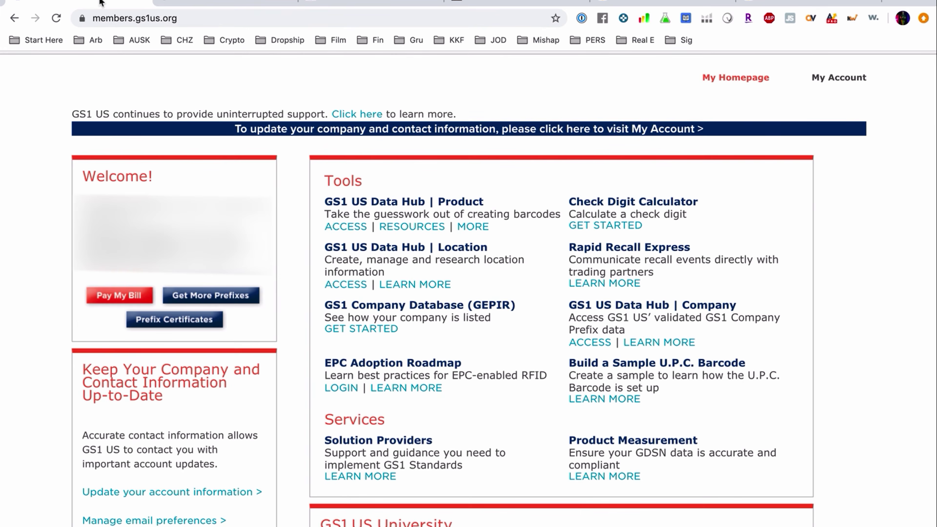
{"action": "left_click", "coordinate": [103, 3]}
{"action": "left_click", "coordinate": [239, 3]}
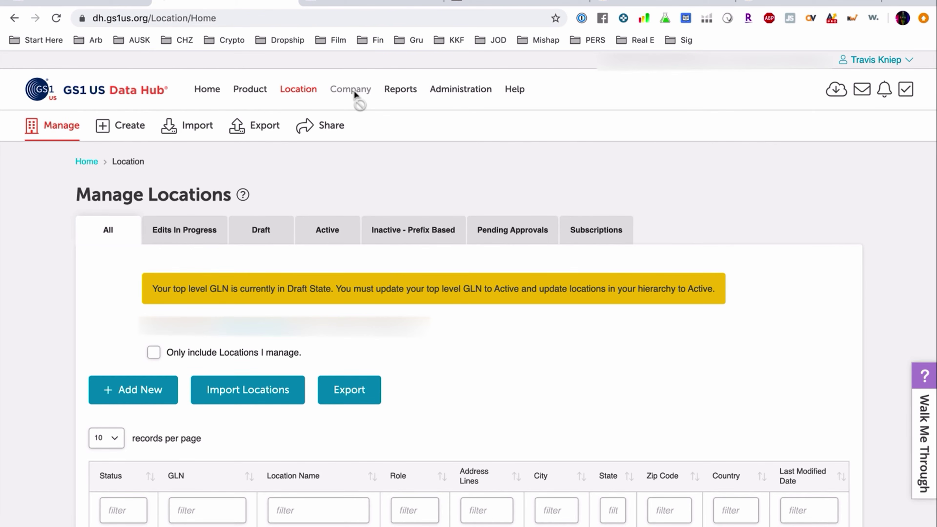
{"action": "left_click", "coordinate": [392, 92]}
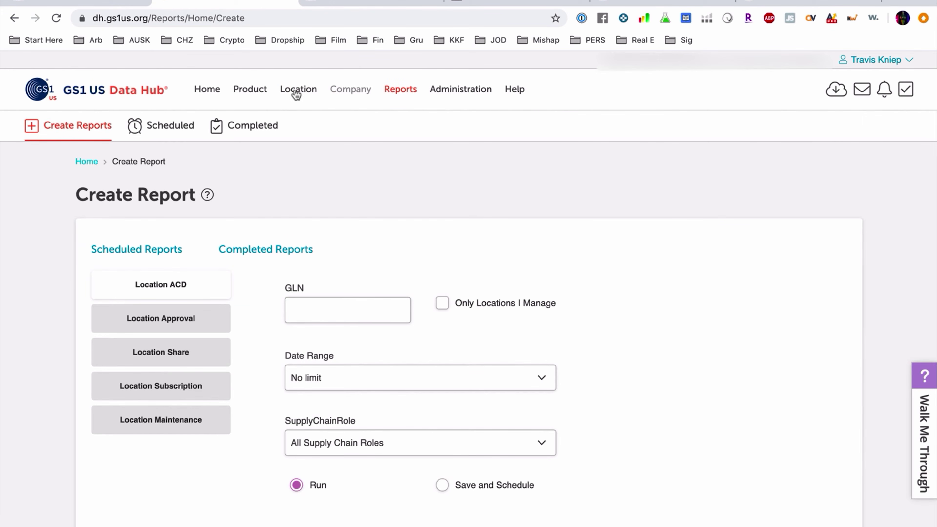
{"action": "left_click", "coordinate": [466, 98]}
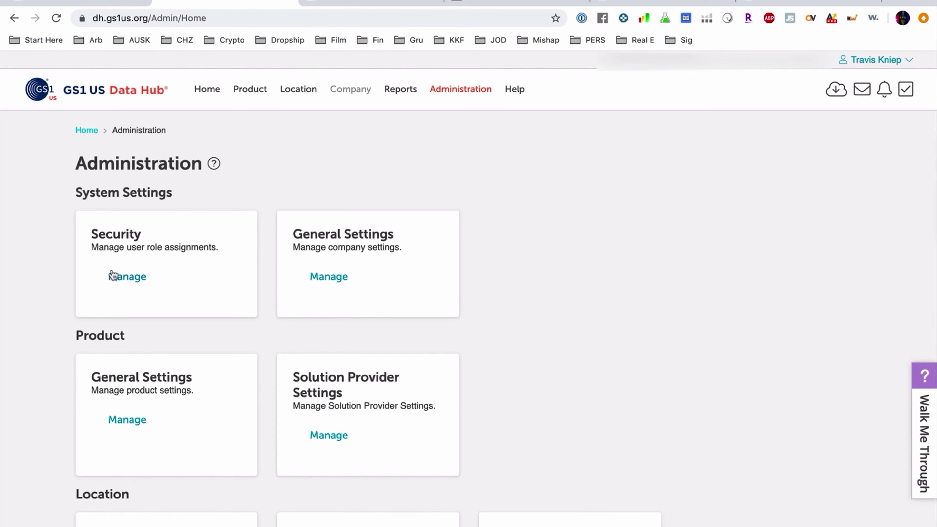
{"action": "scroll", "coordinate": [356, 315], "scroll_direction": "down", "scroll_amount": 3}
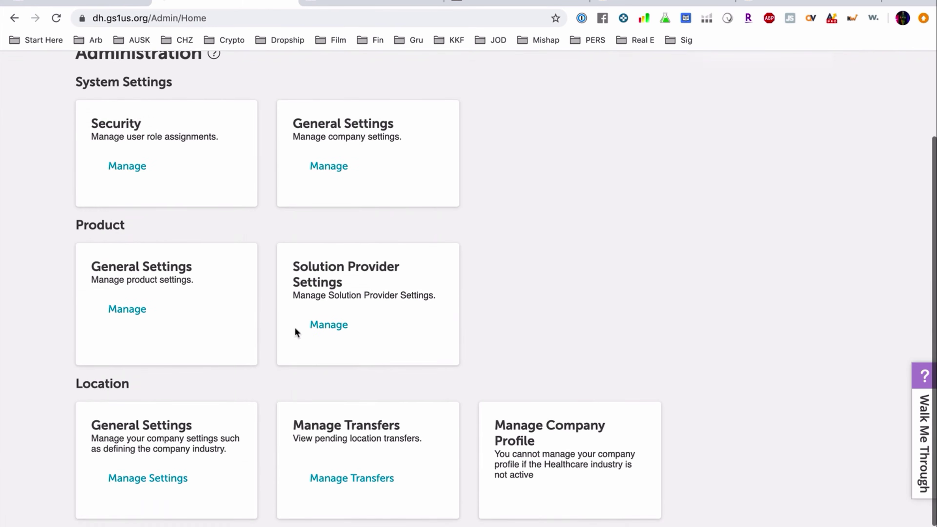
{"action": "scroll", "coordinate": [401, 367], "scroll_direction": "up", "scroll_amount": 3}
{"action": "left_click", "coordinate": [250, 89]}
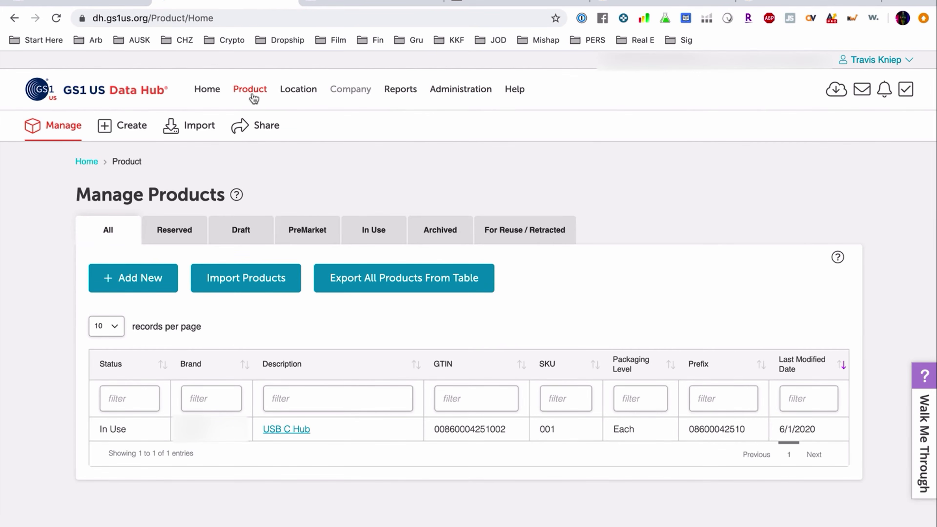
Step: Start a new product described as 'Knife sharpening case' and accept the suggested brand name
{"action": "left_click", "coordinate": [99, 272]}
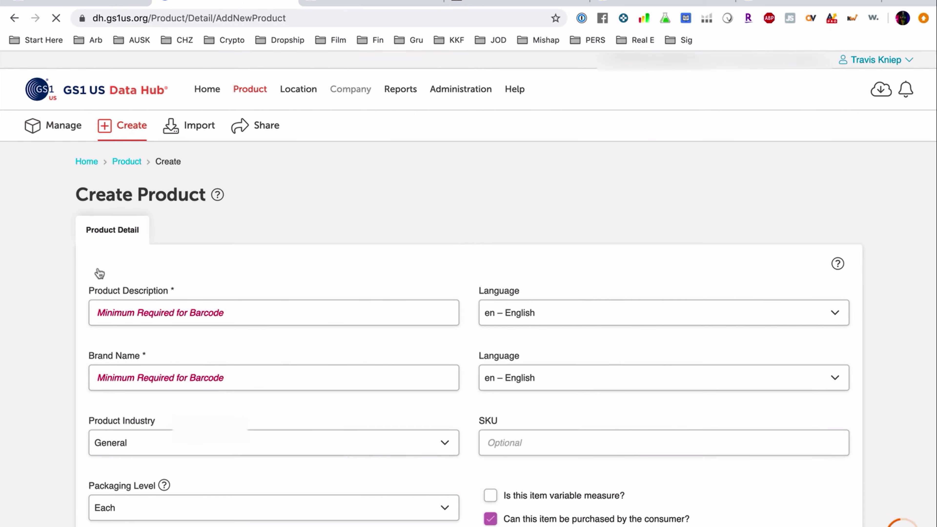
{"action": "scroll", "coordinate": [311, 287], "scroll_direction": "down", "scroll_amount": 3}
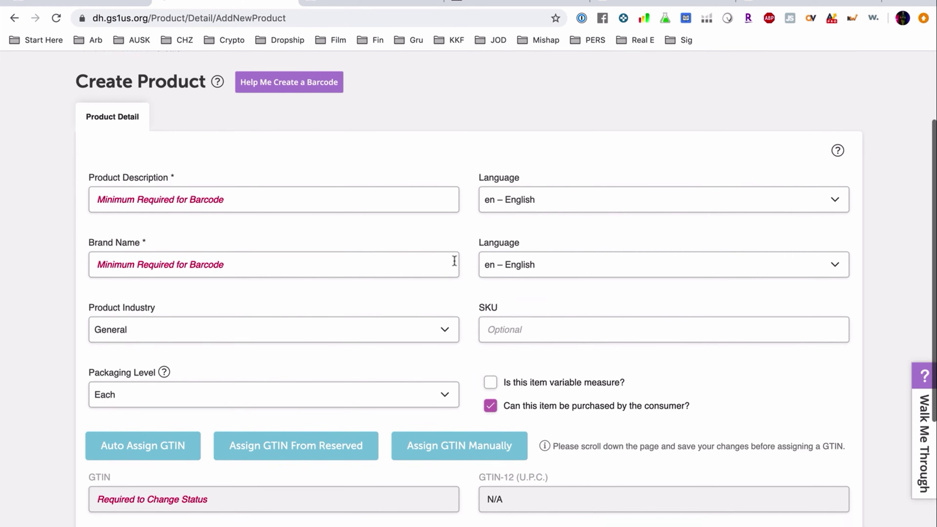
{"action": "left_click", "coordinate": [188, 200]}
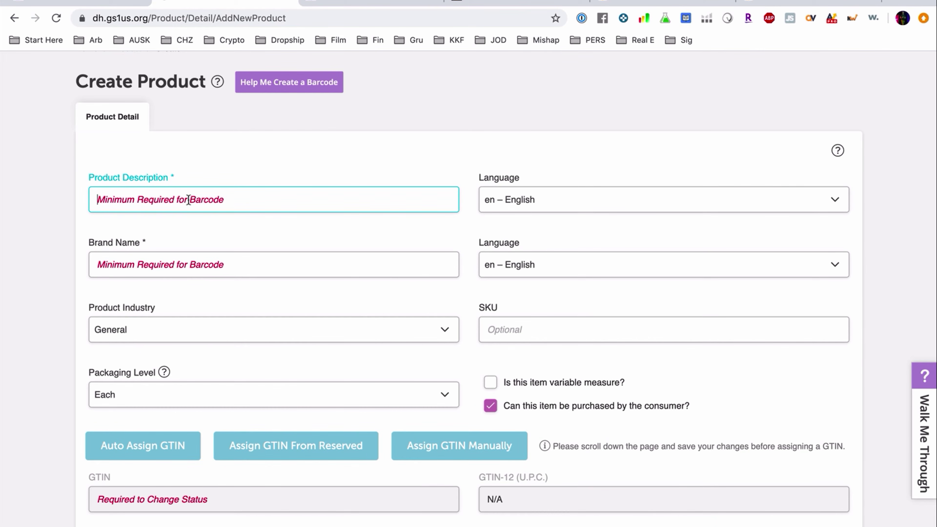
{"action": "type", "text": "Knife sharpening case"}
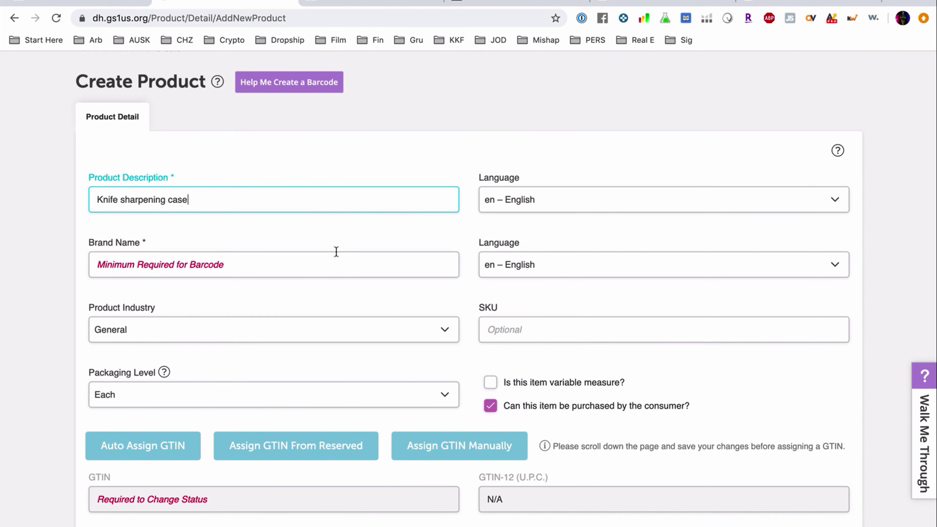
{"action": "left_click", "coordinate": [327, 257]}
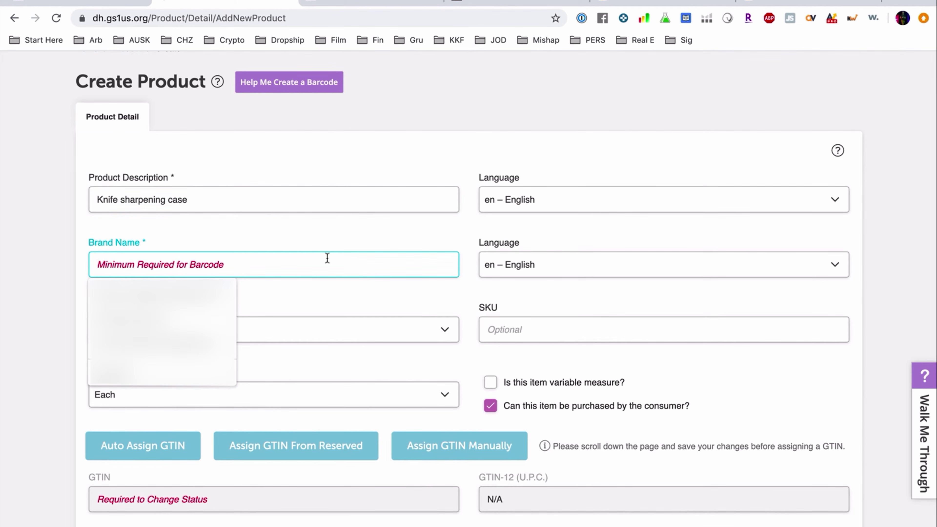
{"action": "left_click", "coordinate": [162, 294]}
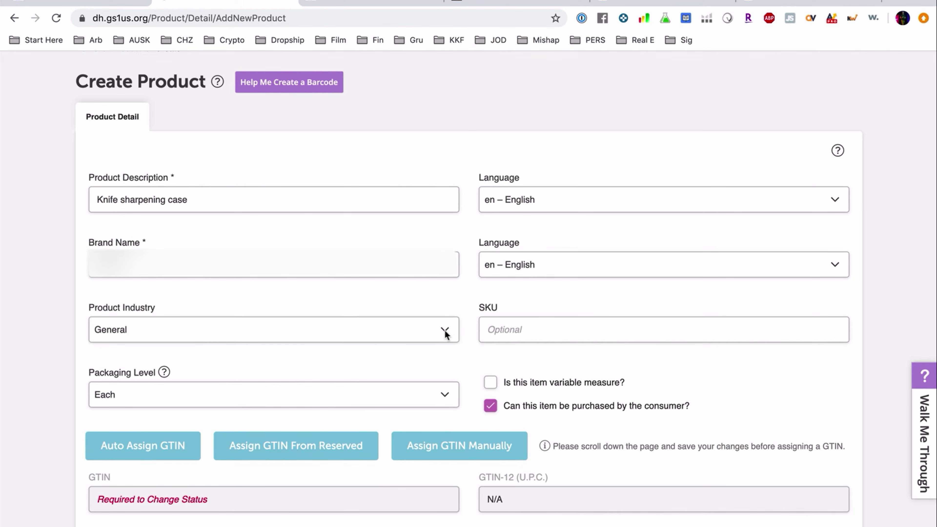
Step: Keep General as the product industry and Each as the packaging level
{"action": "left_click", "coordinate": [445, 332]}
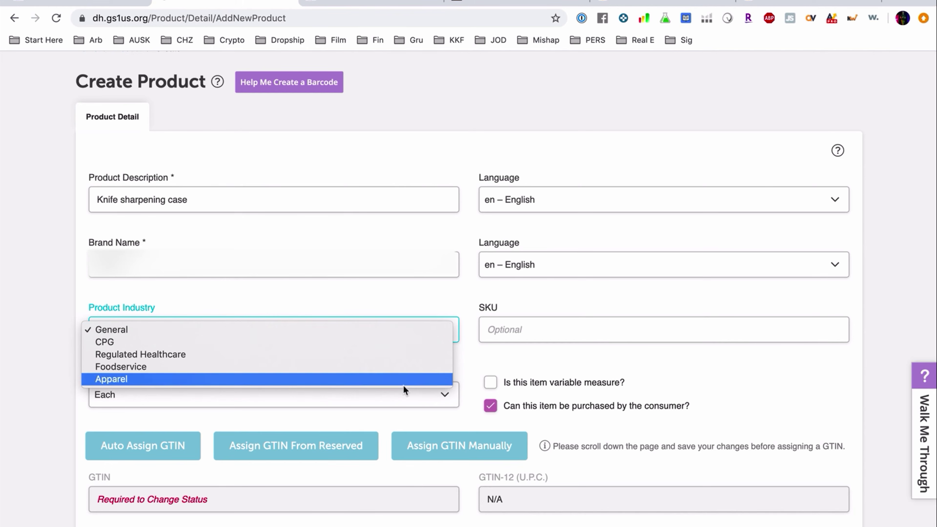
{"action": "left_click", "coordinate": [422, 393]}
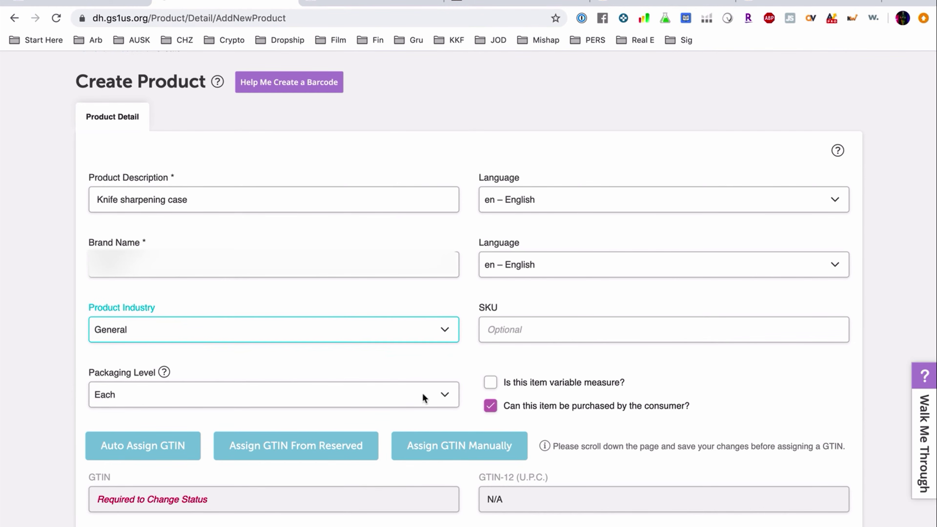
{"action": "left_click", "coordinate": [441, 396]}
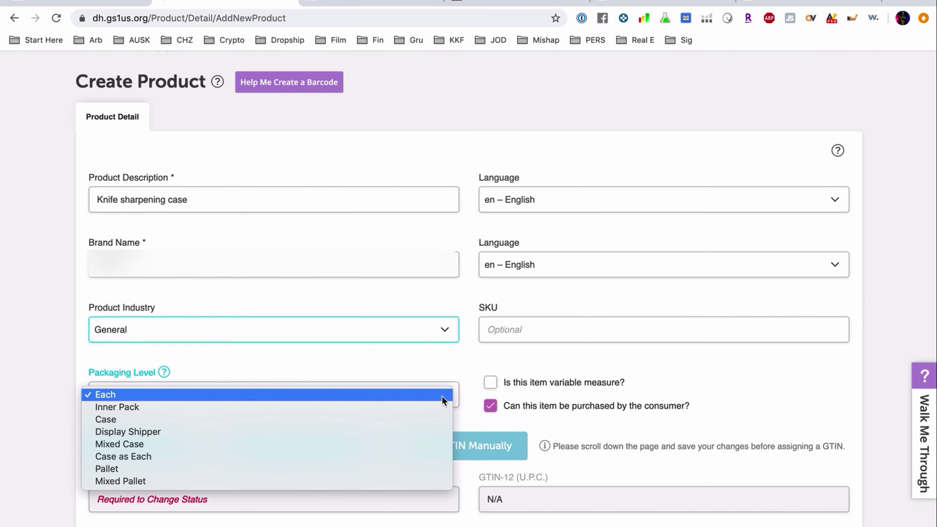
{"action": "left_click", "coordinate": [356, 361]}
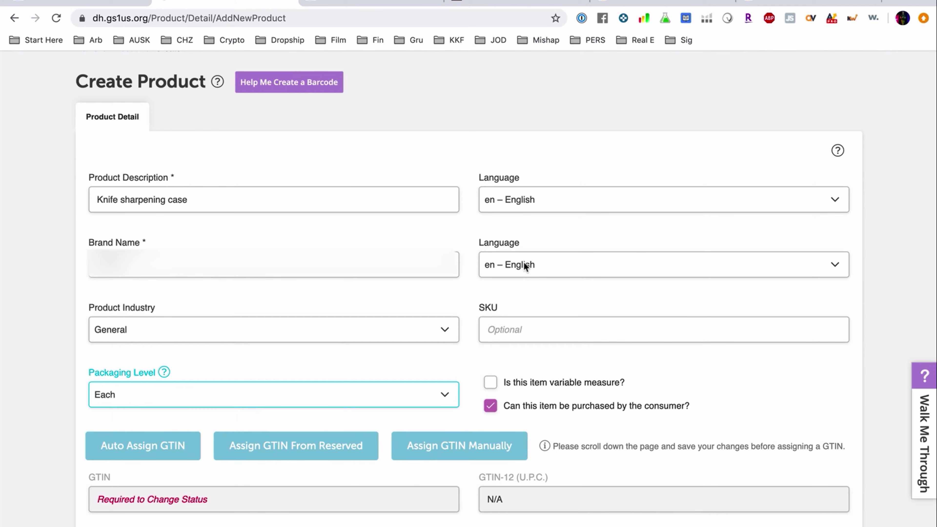
Step: Enter SKU 002 and scroll down to the Status and Save area
{"action": "left_click", "coordinate": [509, 336]}
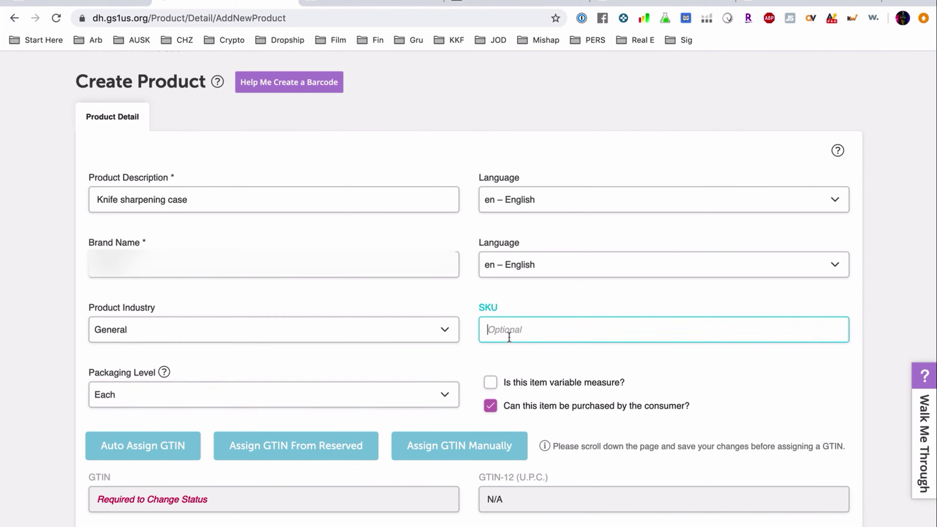
{"action": "type", "text": "002"}
{"action": "left_click", "coordinate": [727, 383]}
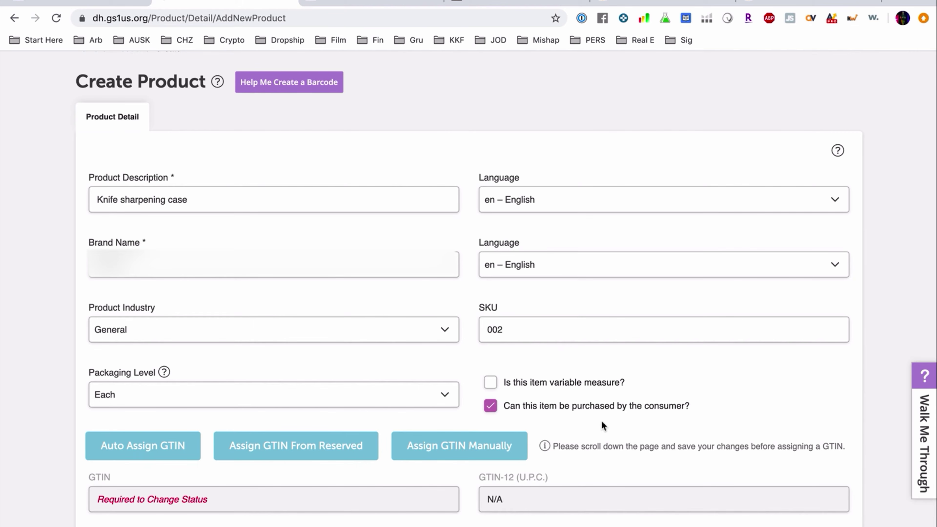
{"action": "scroll", "coordinate": [602, 425], "scroll_direction": "down", "scroll_amount": 3}
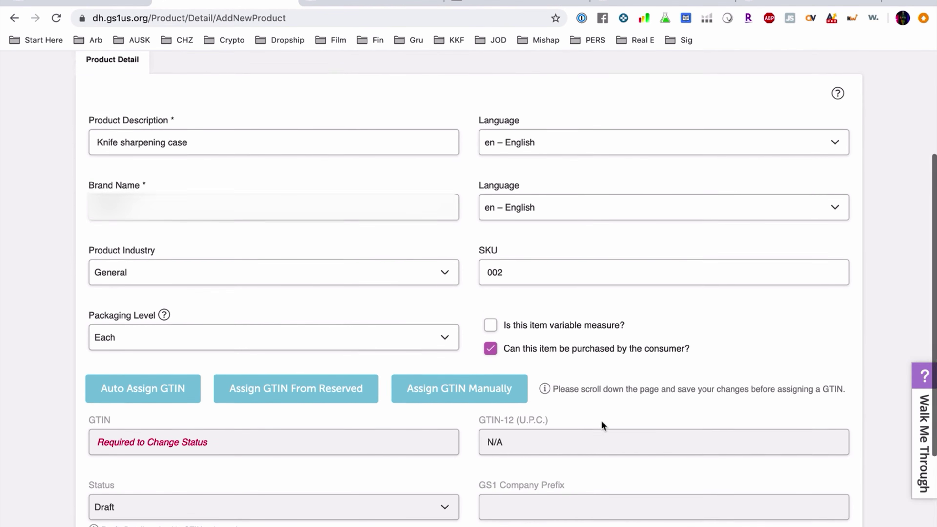
{"action": "scroll", "coordinate": [521, 425], "scroll_direction": "down", "scroll_amount": 5}
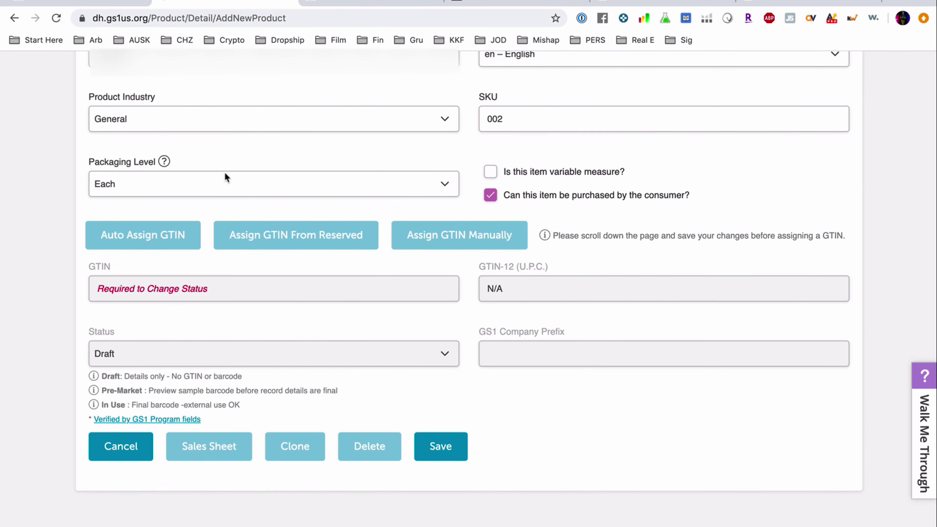
{"action": "left_click", "coordinate": [155, 292]}
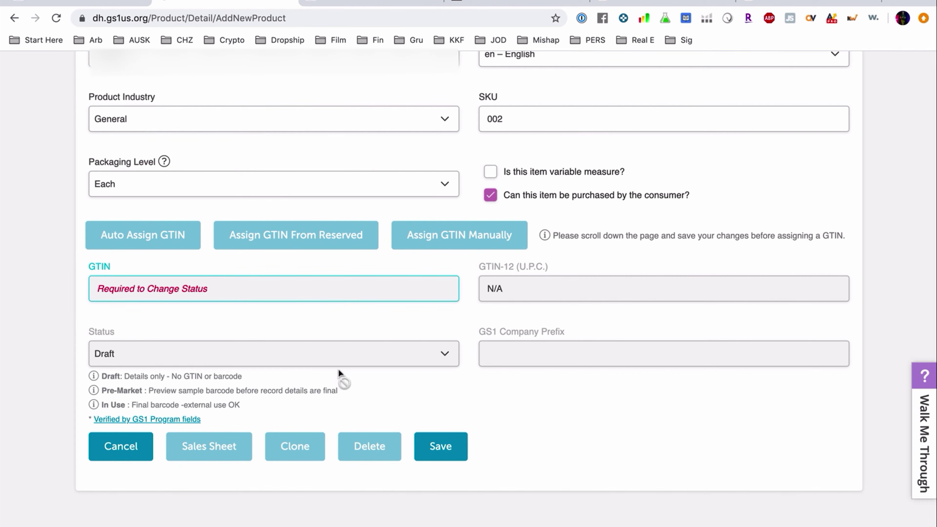
{"action": "left_click", "coordinate": [450, 457]}
{"action": "scroll", "coordinate": [604, 443], "scroll_direction": "down", "scroll_amount": 2}
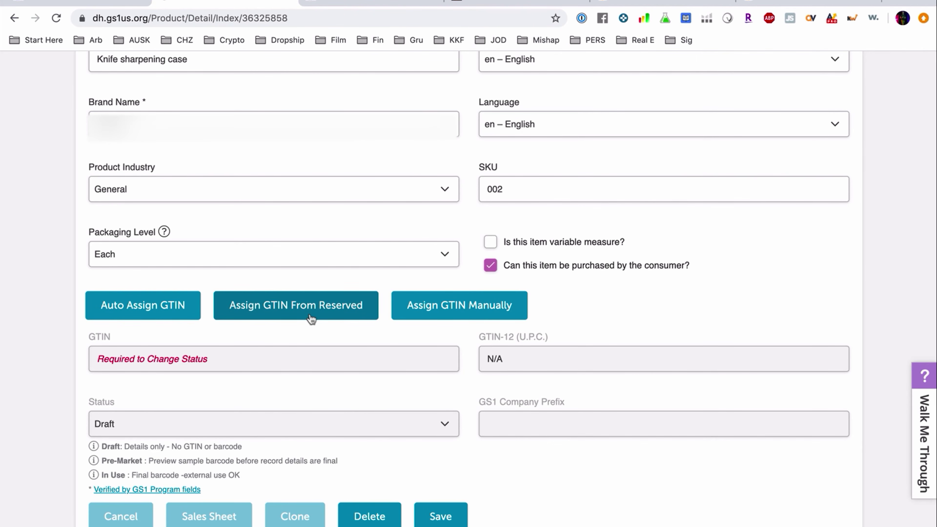
{"action": "left_click", "coordinate": [140, 316]}
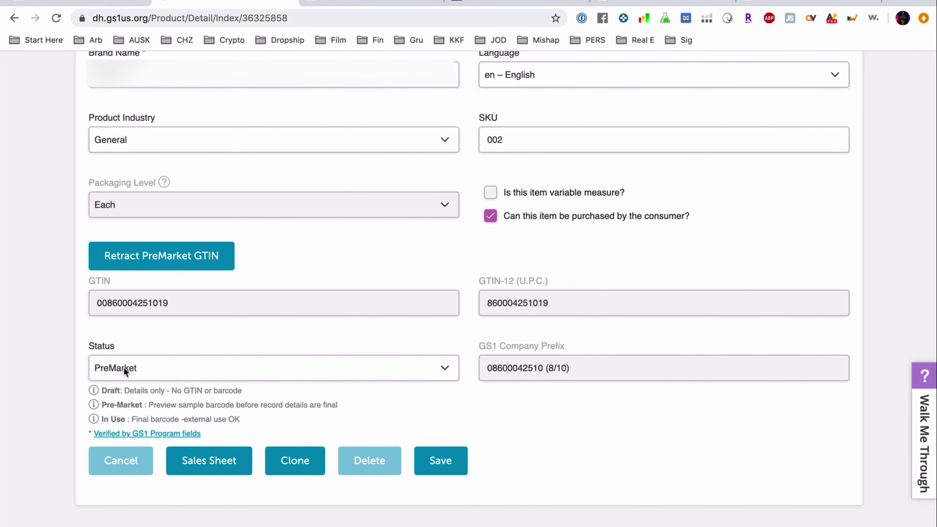
{"action": "left_click", "coordinate": [260, 364]}
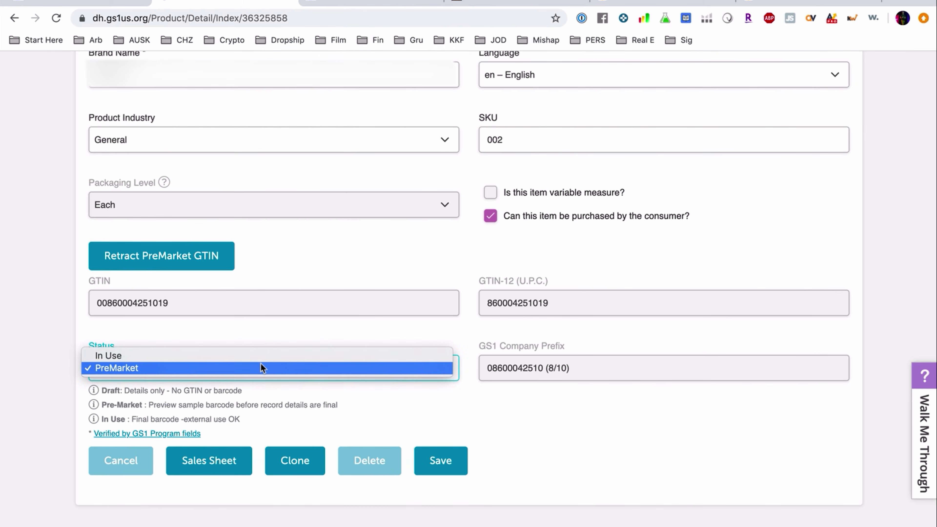
{"action": "left_click", "coordinate": [260, 365]}
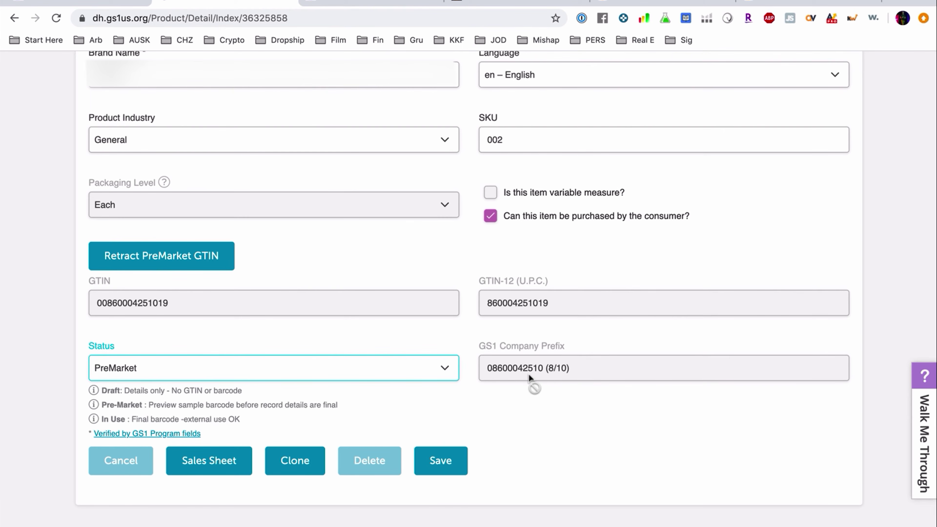
{"action": "left_click", "coordinate": [446, 459]}
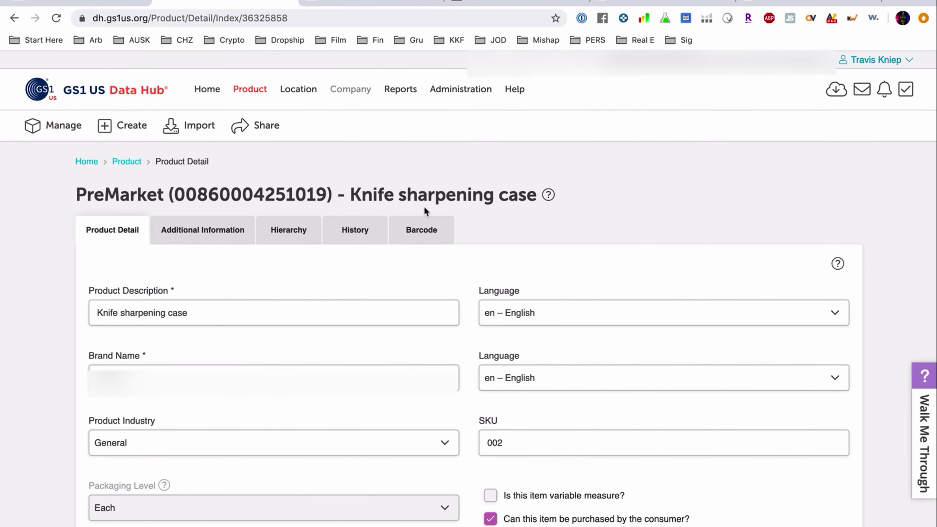
{"action": "left_click_drag", "start_coordinate": [78, 194], "coordinate": [537, 187]}
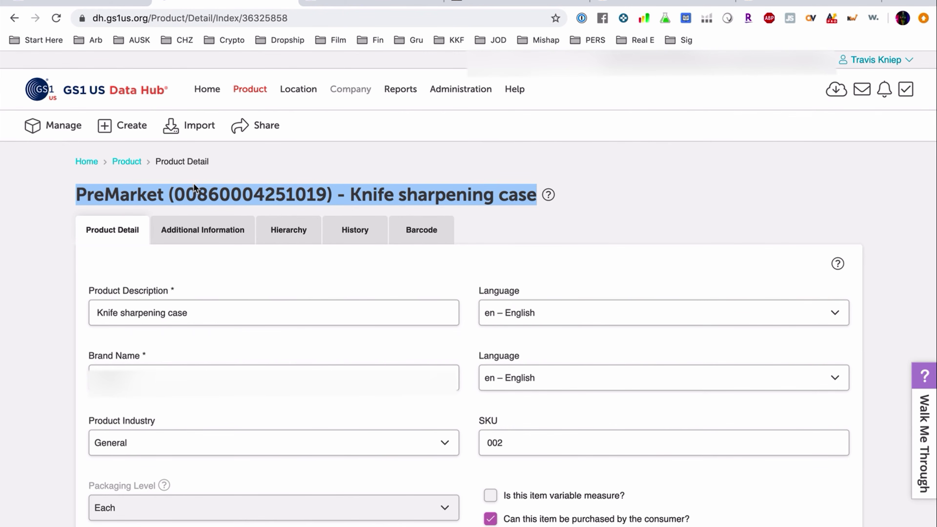
{"action": "double_click", "coordinate": [197, 190]}
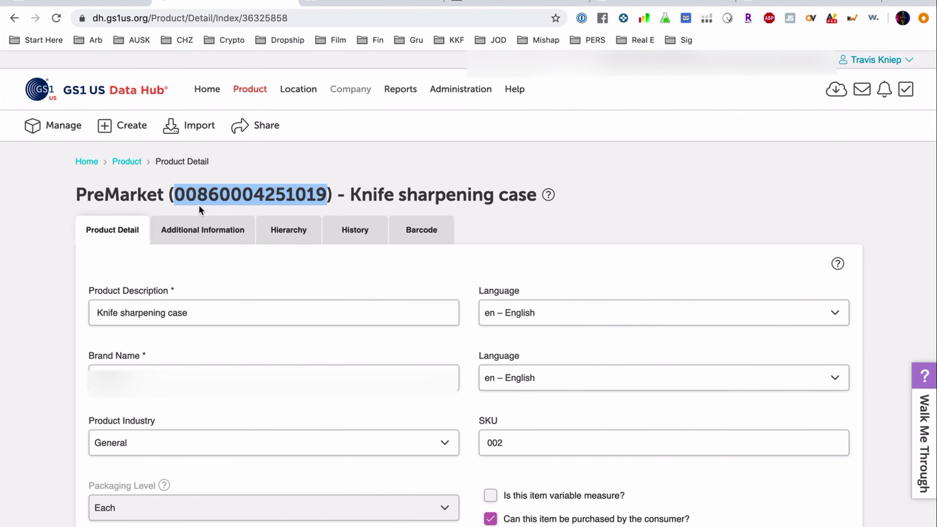
{"action": "left_click", "coordinate": [198, 195]}
{"action": "left_click_drag", "start_coordinate": [198, 196], "coordinate": [324, 195]}
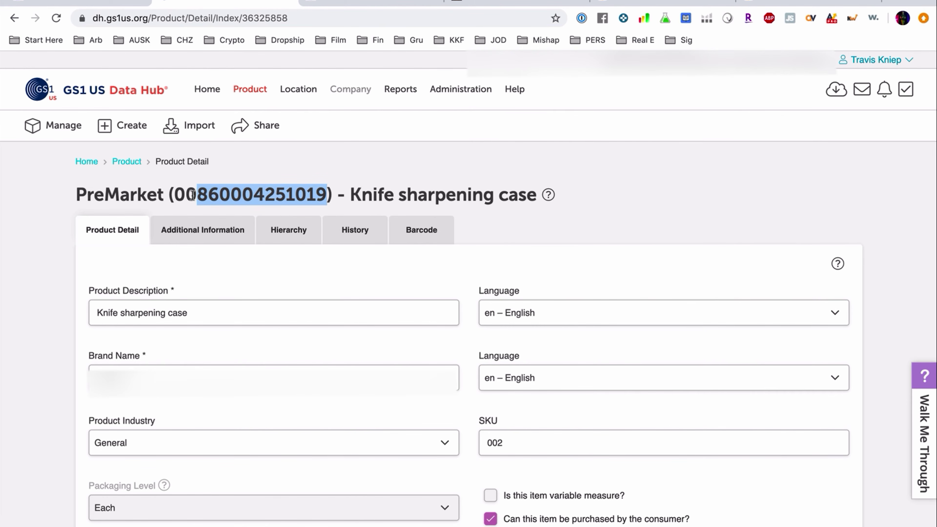
{"action": "left_click", "coordinate": [209, 229]}
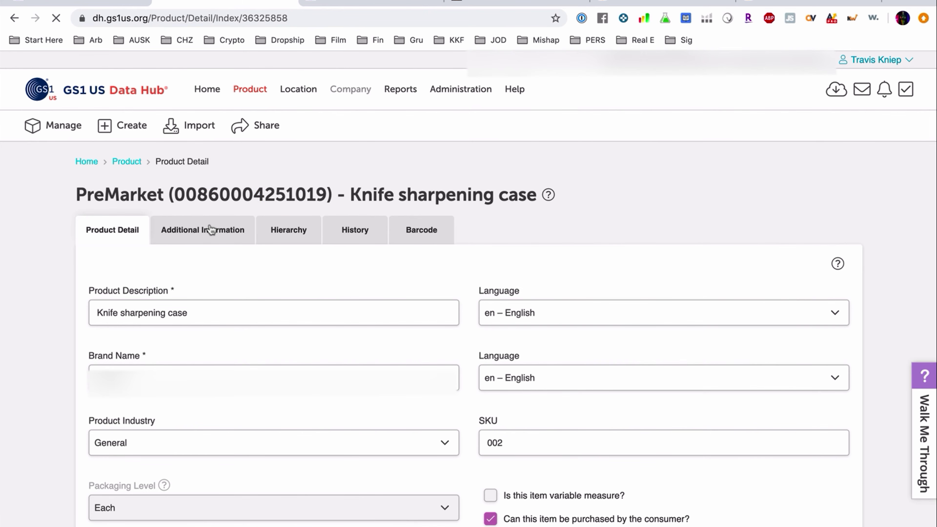
{"action": "scroll", "coordinate": [404, 336], "scroll_direction": "down", "scroll_amount": 3}
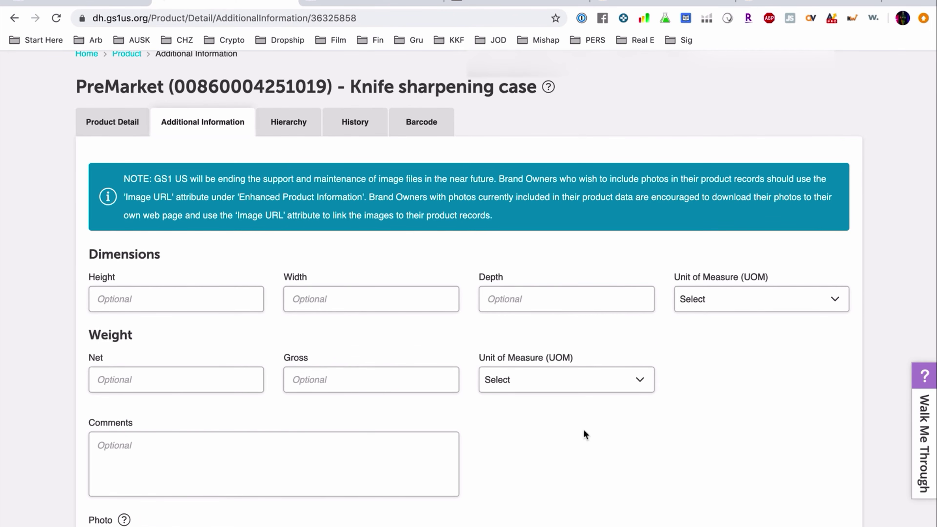
{"action": "scroll", "coordinate": [584, 429], "scroll_direction": "down", "scroll_amount": 1}
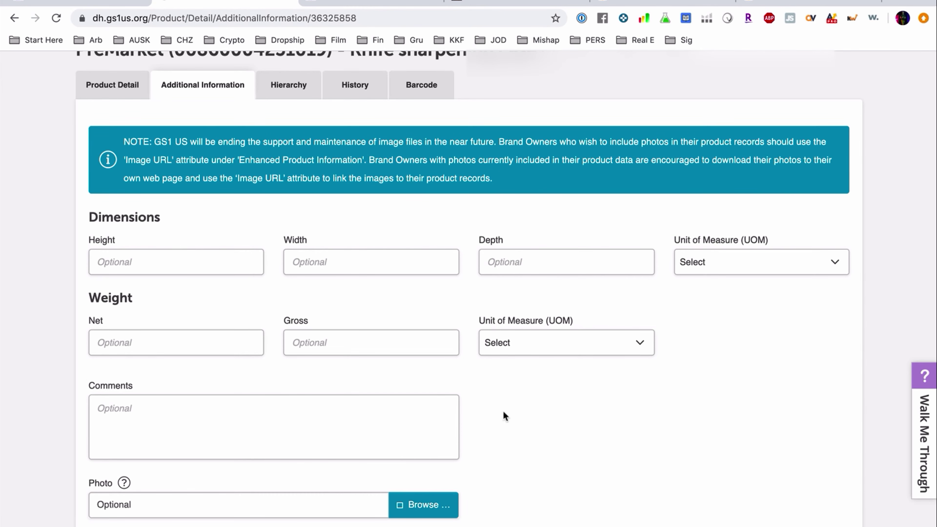
{"action": "scroll", "coordinate": [504, 413], "scroll_direction": "down", "scroll_amount": 5}
{"action": "scroll", "coordinate": [503, 413], "scroll_direction": "up", "scroll_amount": 9}
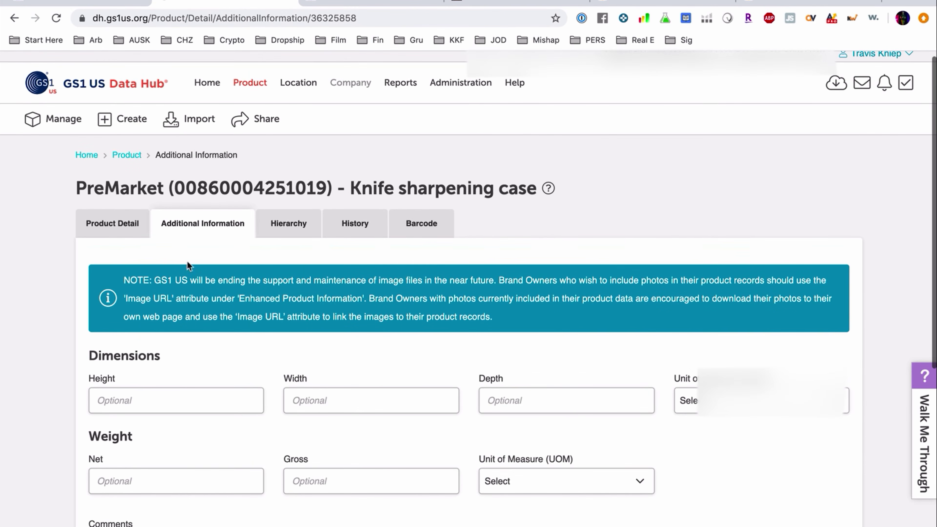
{"action": "left_click", "coordinate": [289, 224]}
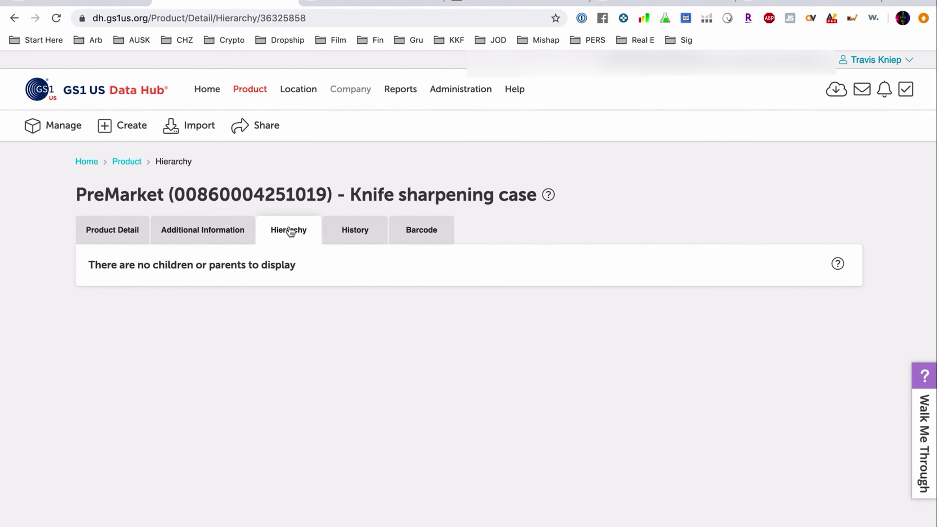
{"action": "left_click", "coordinate": [353, 231]}
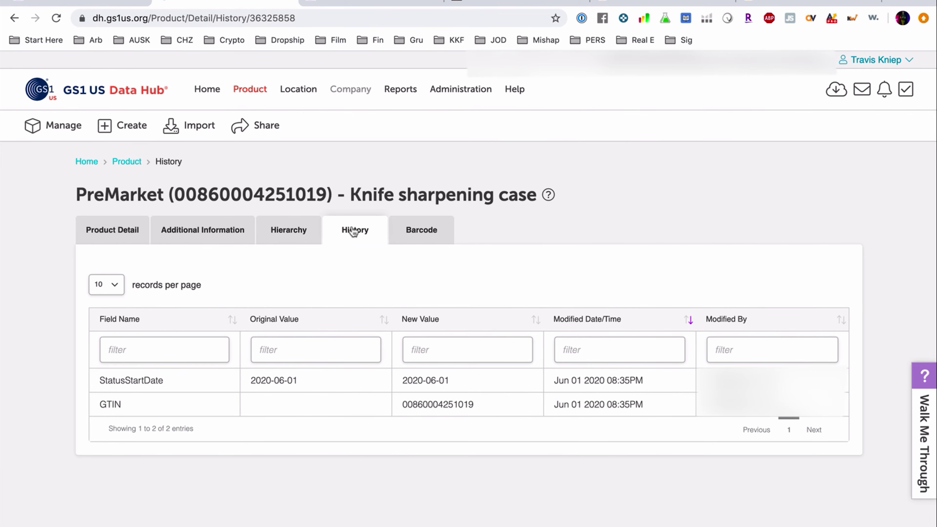
{"action": "left_click", "coordinate": [429, 231]}
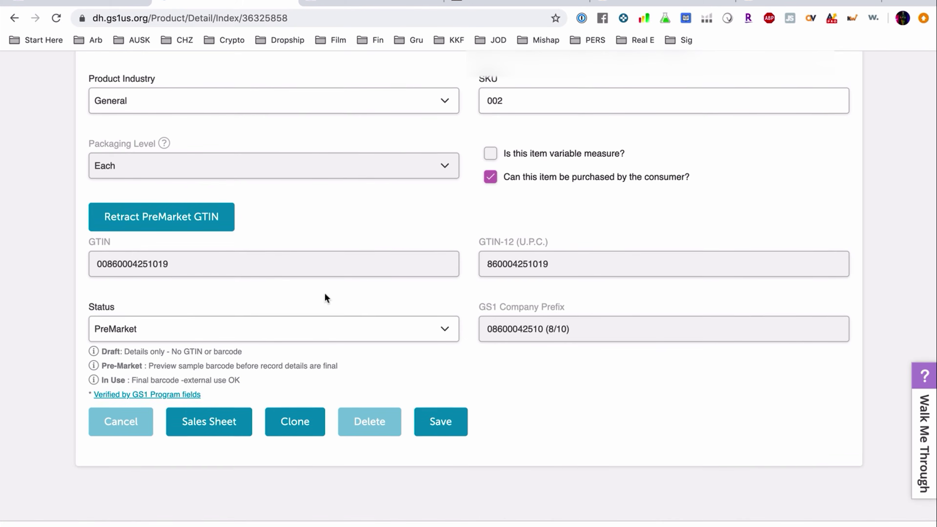
{"action": "scroll", "coordinate": [325, 298], "scroll_direction": "up", "scroll_amount": 5}
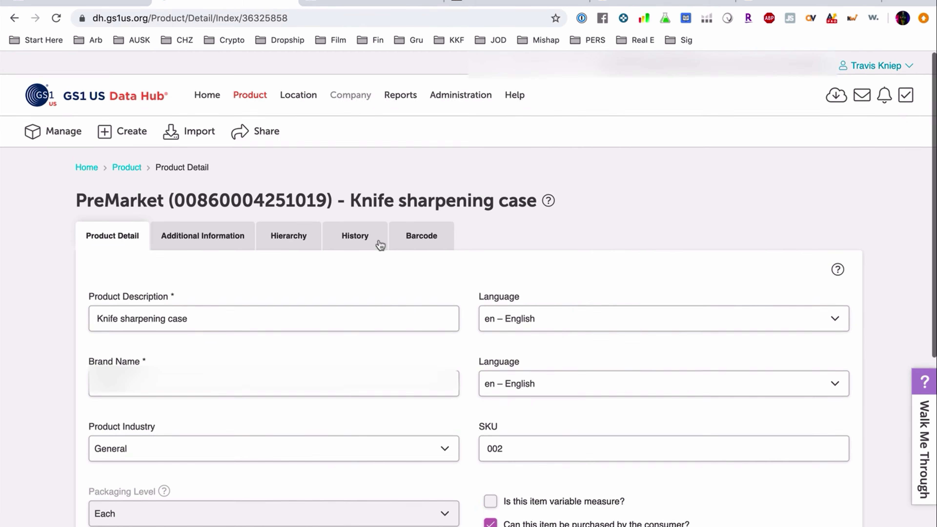
{"action": "left_click", "coordinate": [428, 235]}
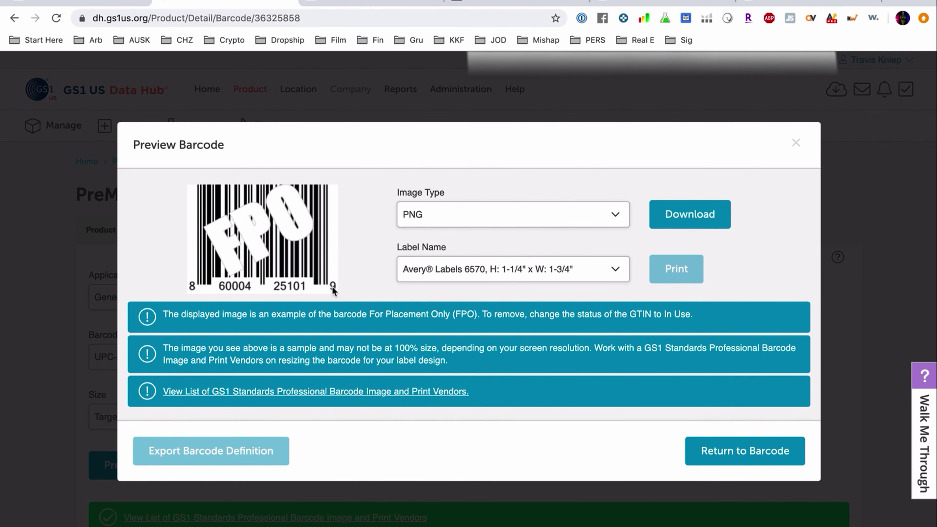
{"action": "left_click", "coordinate": [724, 214]}
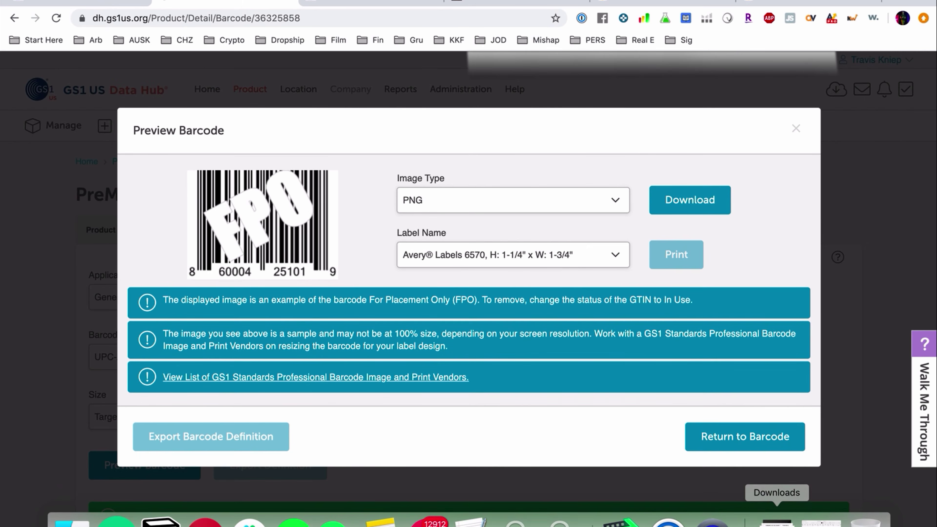
{"action": "left_click", "coordinate": [776, 524]}
{"action": "left_click", "coordinate": [774, 486]}
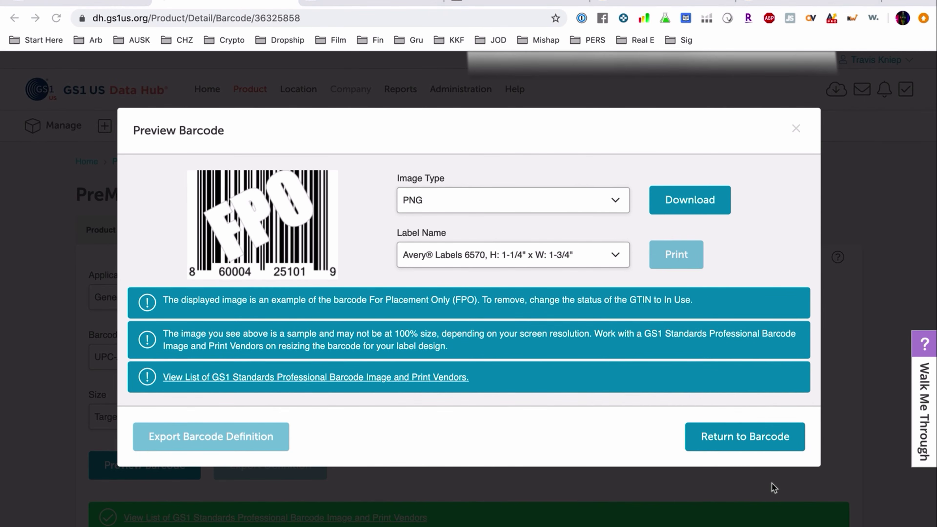
{"action": "key", "text": "ctrl+Right"}
{"action": "key", "text": "Escape"}
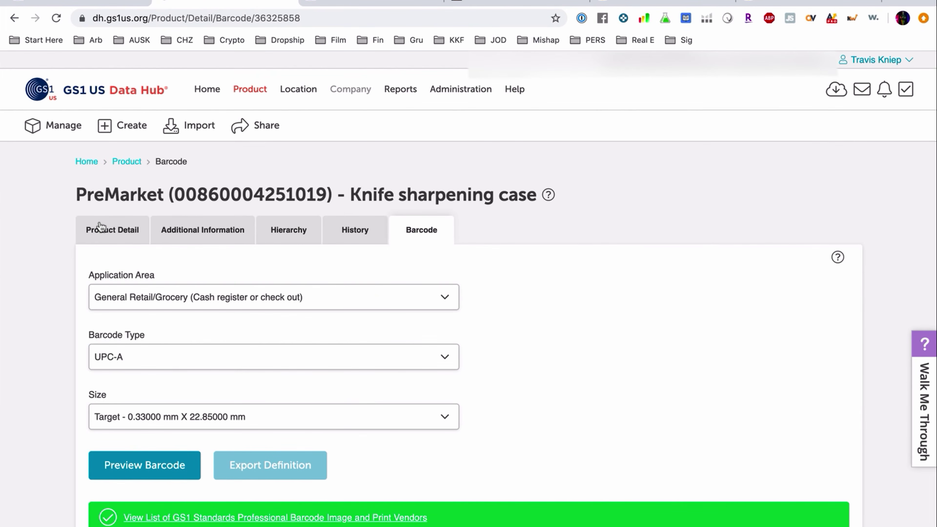
{"action": "left_click", "coordinate": [100, 227]}
Step: Change the Knife sharpening case status to In Use, save, and reopen its UPC-A barcode settings
{"action": "scroll", "coordinate": [304, 300], "scroll_direction": "down", "scroll_amount": 10}
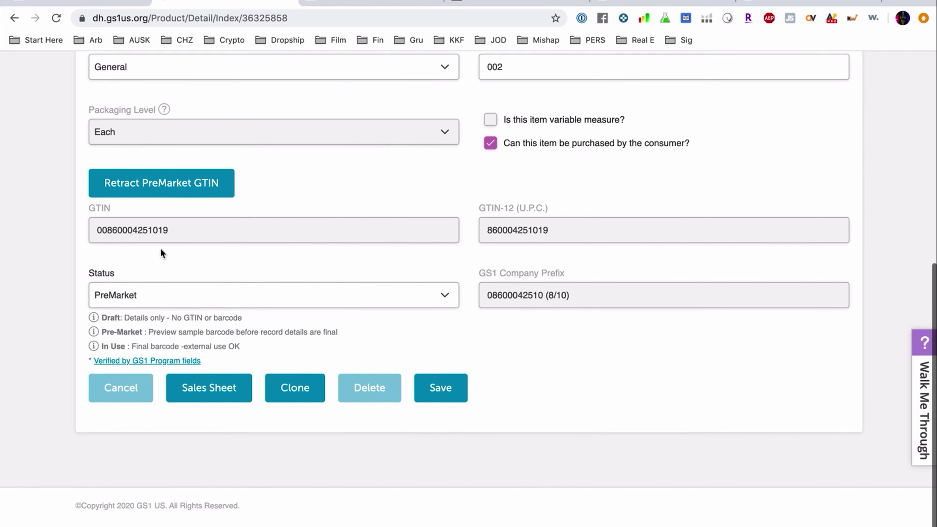
{"action": "left_click", "coordinate": [220, 293]}
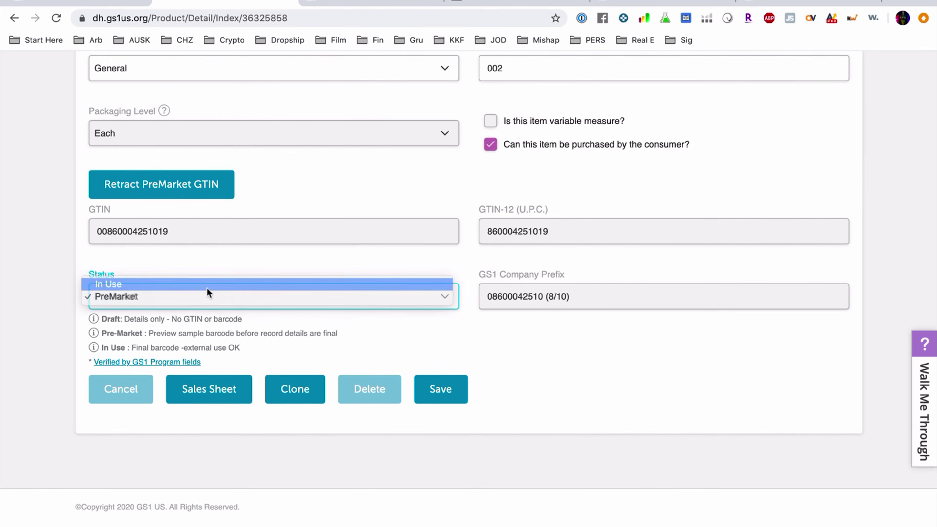
{"action": "left_click", "coordinate": [206, 291]}
{"action": "left_click", "coordinate": [429, 382]}
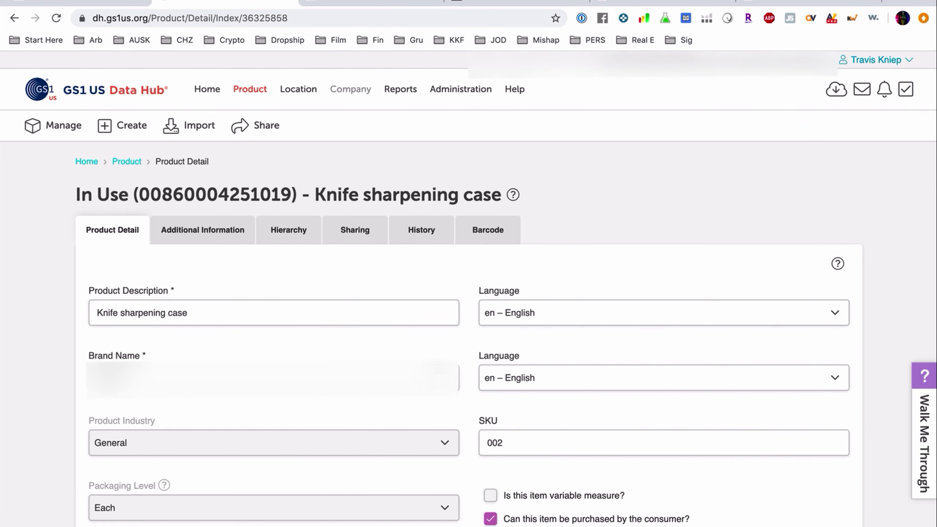
{"action": "left_click", "coordinate": [488, 230]}
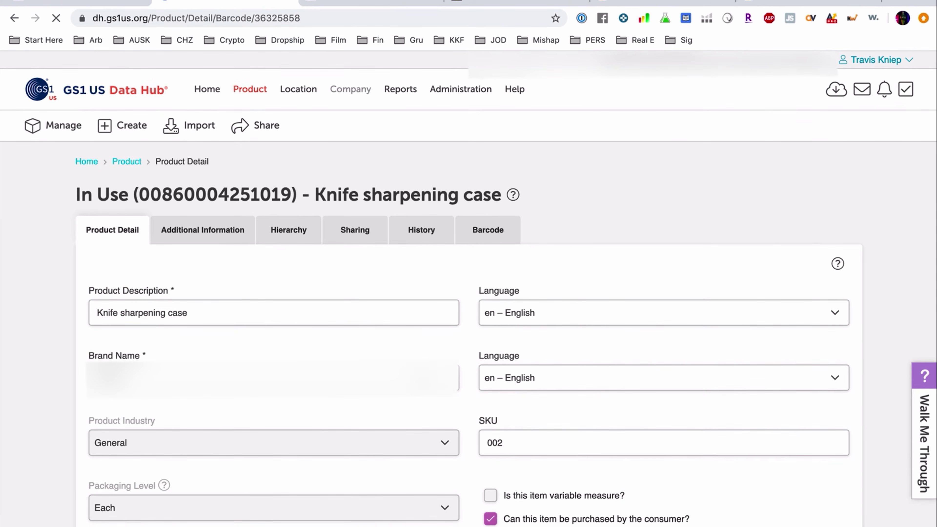
{"action": "scroll", "coordinate": [422, 380], "scroll_direction": "down", "scroll_amount": 2}
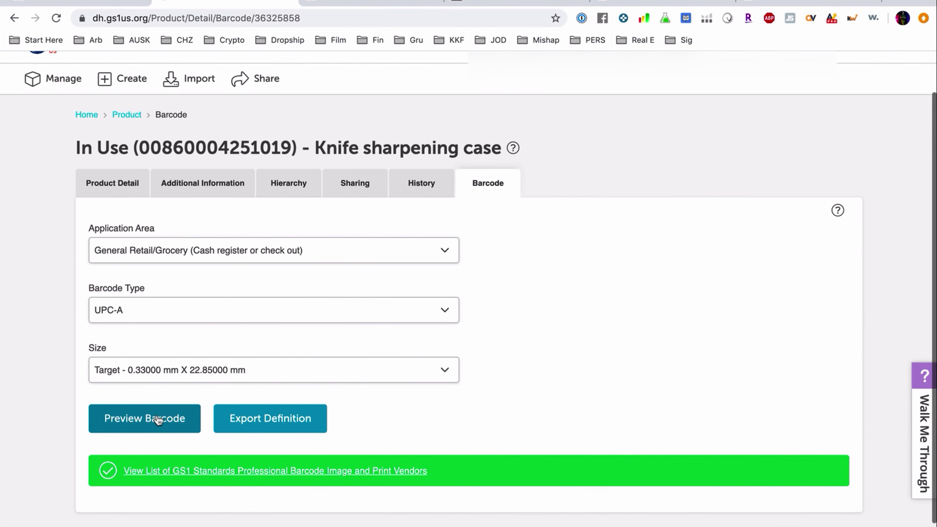
{"action": "left_click", "coordinate": [180, 409]}
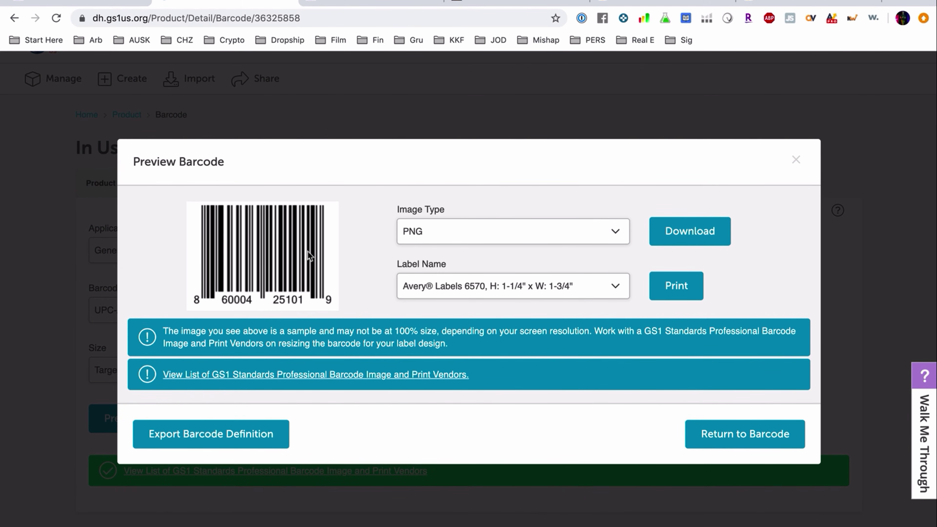
{"action": "left_click", "coordinate": [796, 160]}
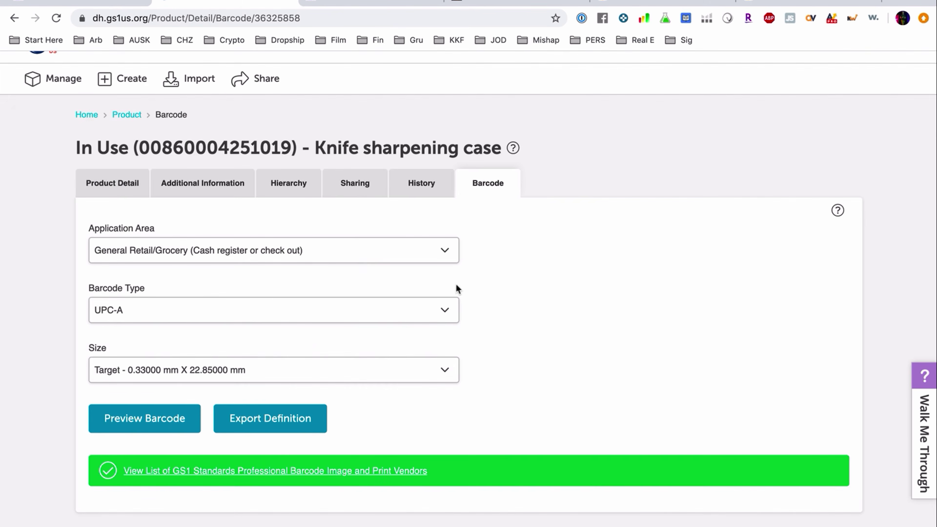
{"action": "scroll", "coordinate": [456, 284], "scroll_direction": "up", "scroll_amount": 3}
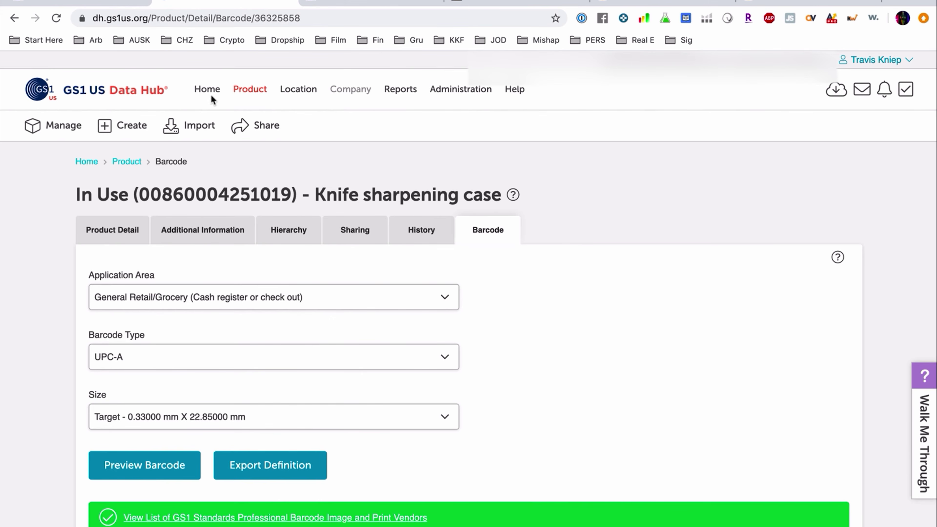
Step: Go via Home to Manage Products and open the USB C Hub product entry
{"action": "left_click", "coordinate": [212, 95]}
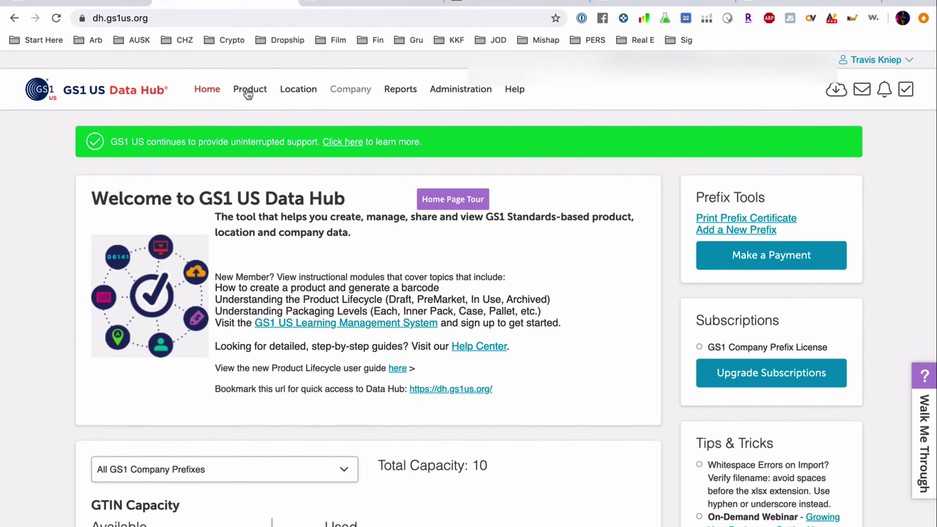
{"action": "left_click", "coordinate": [250, 94]}
{"action": "scroll", "coordinate": [276, 296], "scroll_direction": "down", "scroll_amount": 2}
{"action": "scroll", "coordinate": [278, 299], "scroll_direction": "down", "scroll_amount": 2}
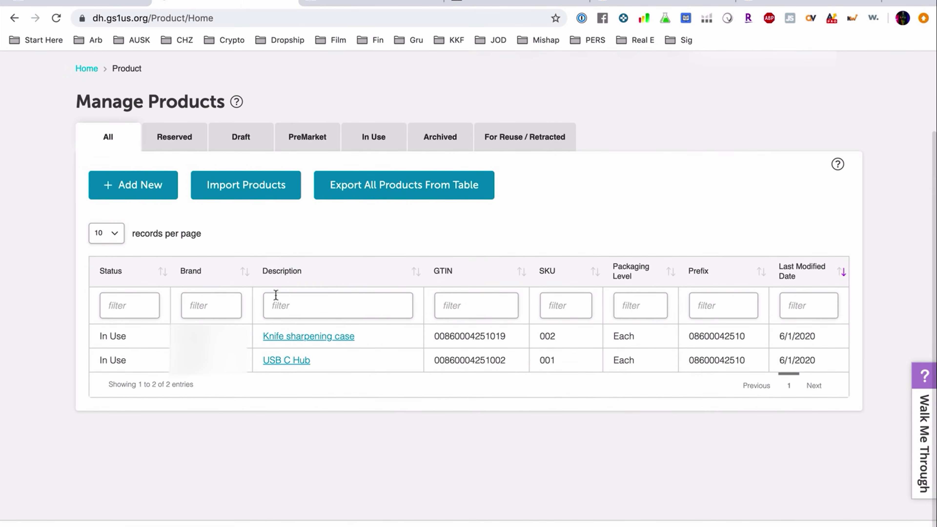
{"action": "left_click", "coordinate": [288, 360]}
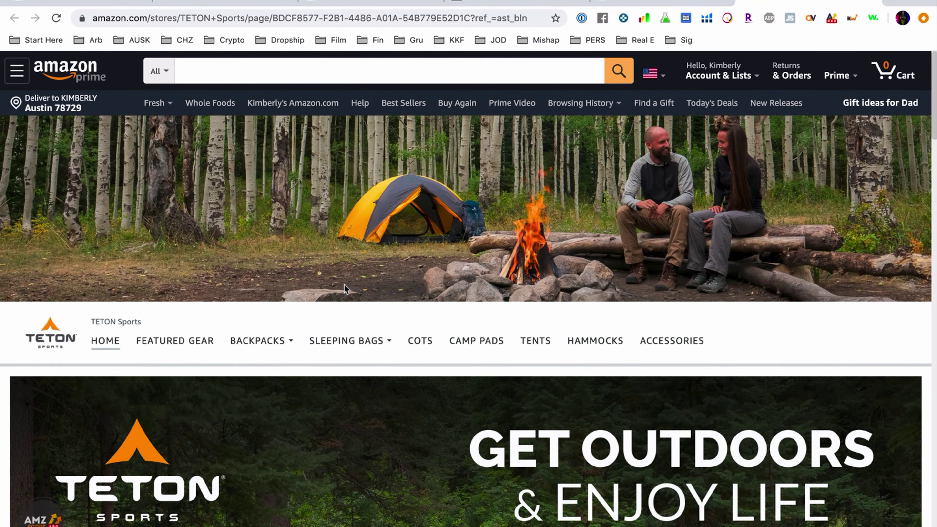
Step: Copy the Explorer 4000 backpack's ASIN B01JYY7M5S from its Amazon page address
{"action": "scroll", "coordinate": [345, 288], "scroll_direction": "down", "scroll_amount": 15}
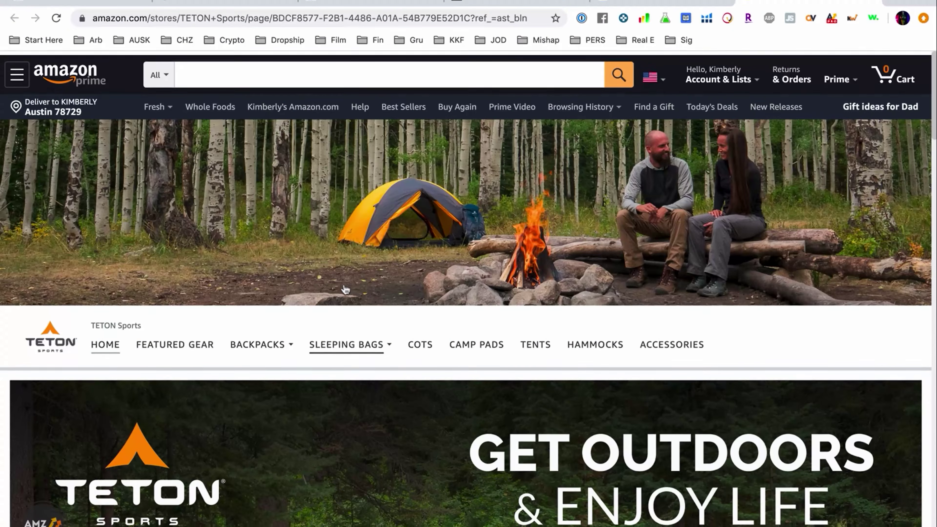
{"action": "scroll", "coordinate": [345, 289], "scroll_direction": "down", "scroll_amount": 15}
{"action": "scroll", "coordinate": [345, 289], "scroll_direction": "up", "scroll_amount": 15}
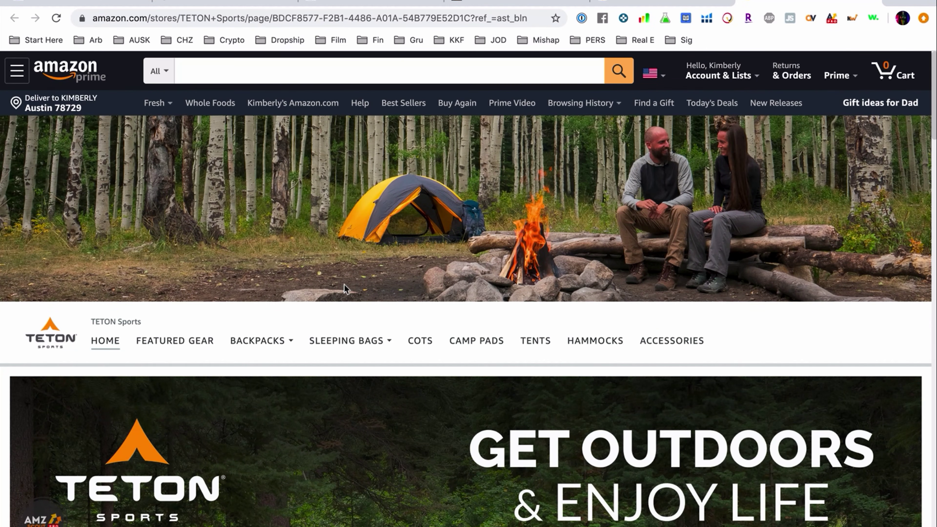
{"action": "left_click", "coordinate": [668, 1]}
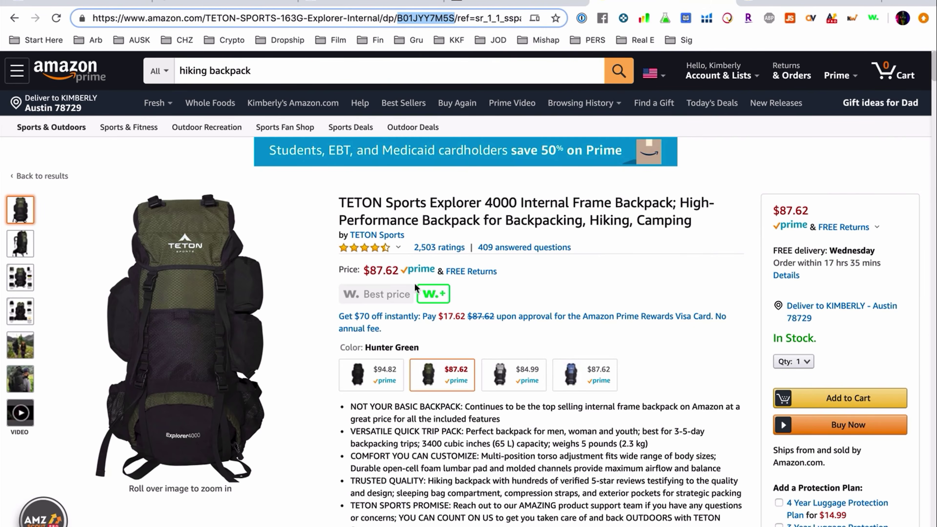
{"action": "double_click", "coordinate": [420, 20]}
{"action": "right_click", "coordinate": [420, 22]}
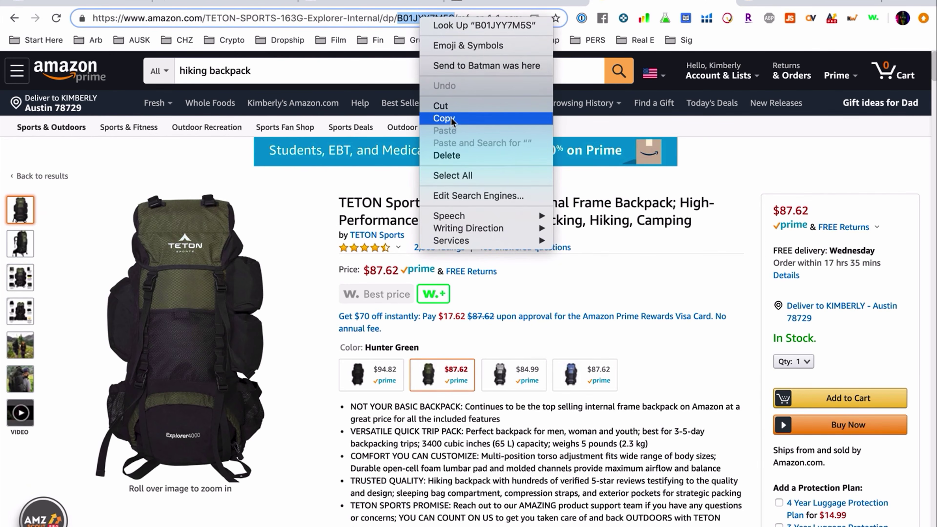
{"action": "left_click", "coordinate": [454, 123]}
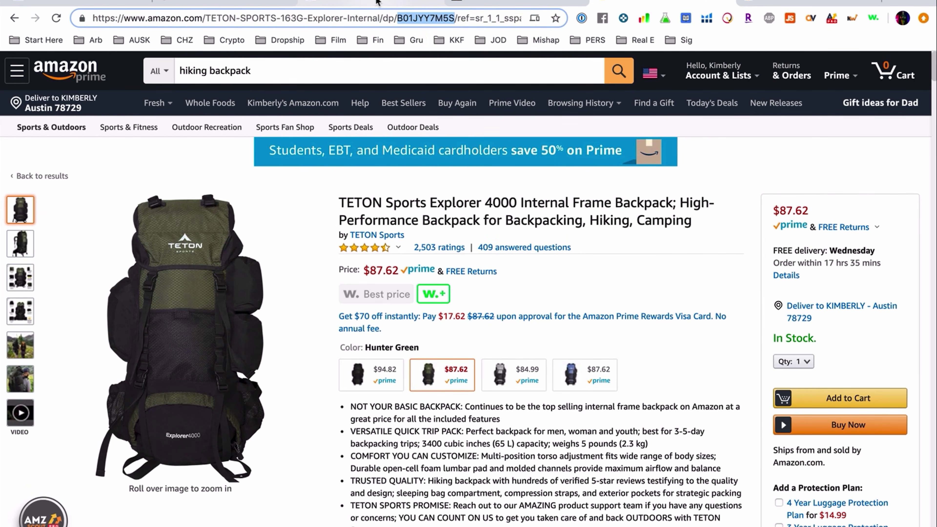
{"action": "left_click", "coordinate": [376, 2]}
{"action": "left_click", "coordinate": [509, 2]}
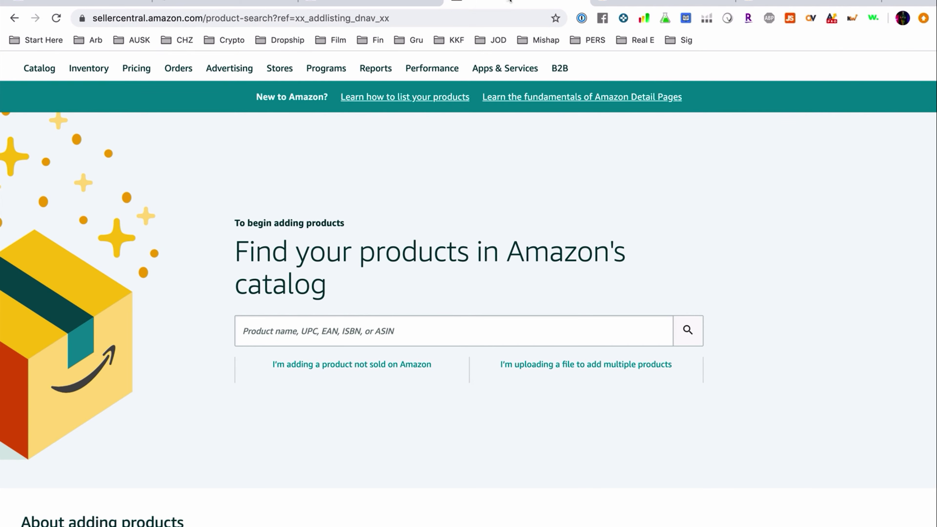
Step: Search the Seller Central catalog for ASIN B01JYY7M5S
{"action": "left_click", "coordinate": [373, 338]}
{"action": "key", "text": "super+v"}
{"action": "left_click", "coordinate": [688, 332]}
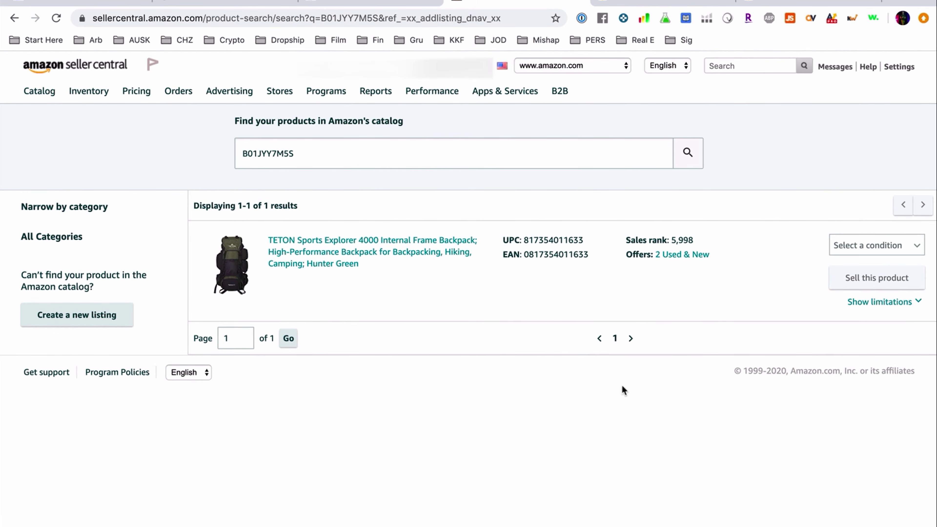
{"action": "double_click", "coordinate": [552, 239]}
{"action": "right_click", "coordinate": [551, 238]}
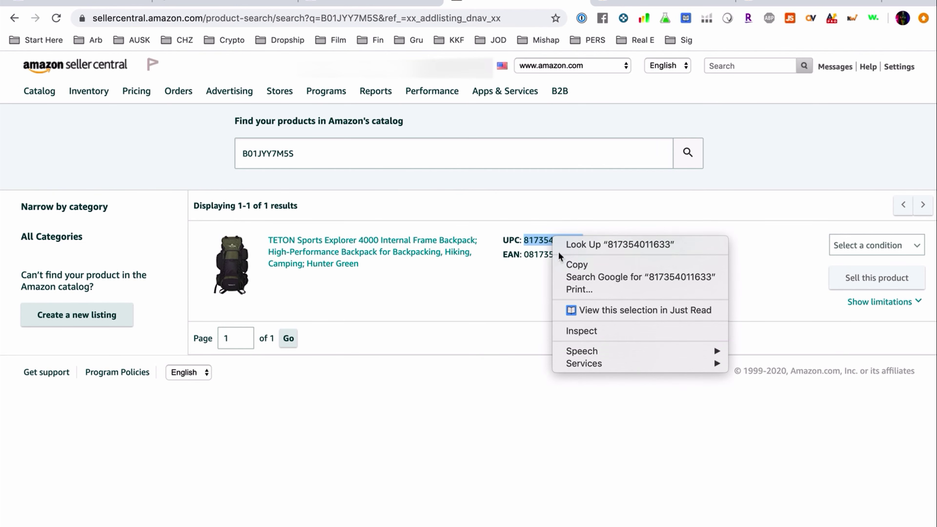
{"action": "left_click", "coordinate": [567, 266]}
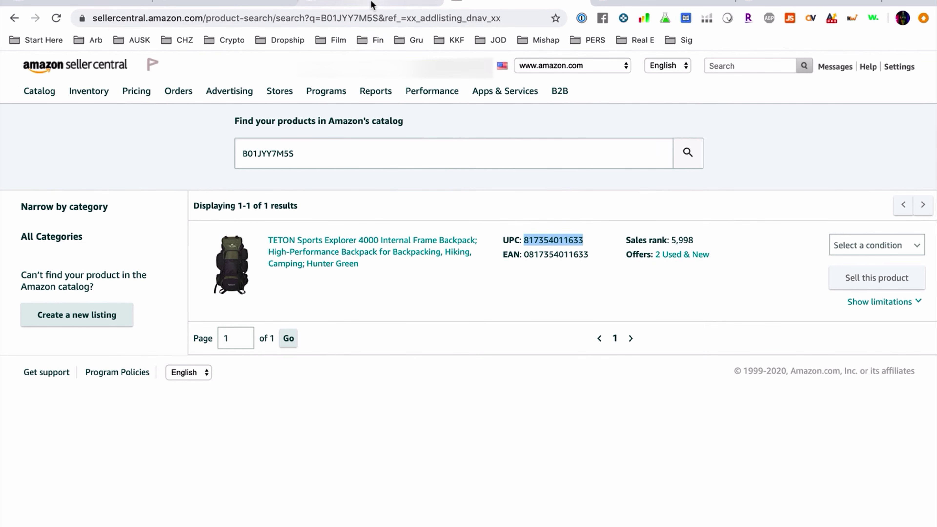
{"action": "left_click", "coordinate": [376, 2]}
{"action": "scroll", "coordinate": [409, 288], "scroll_direction": "down", "scroll_amount": 10}
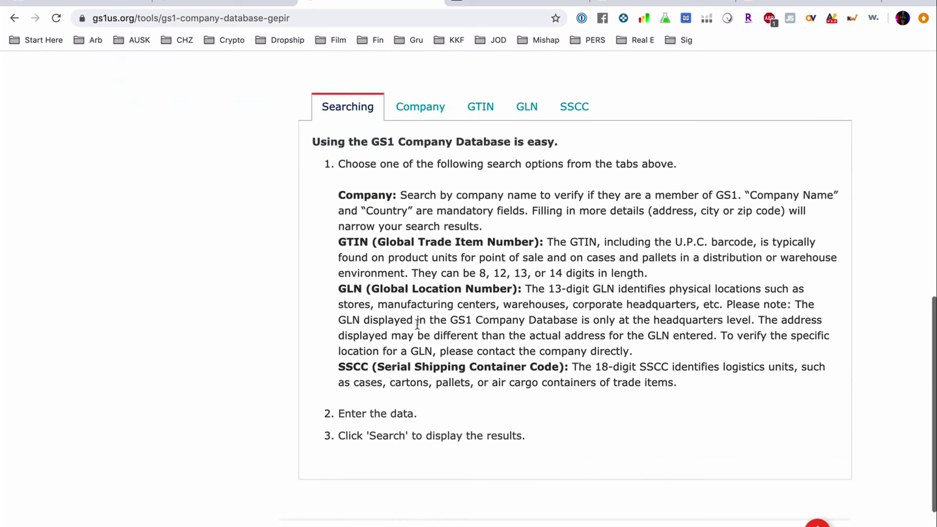
{"action": "left_click", "coordinate": [417, 162]}
{"action": "left_click", "coordinate": [477, 164]}
{"action": "left_click", "coordinate": [458, 231]}
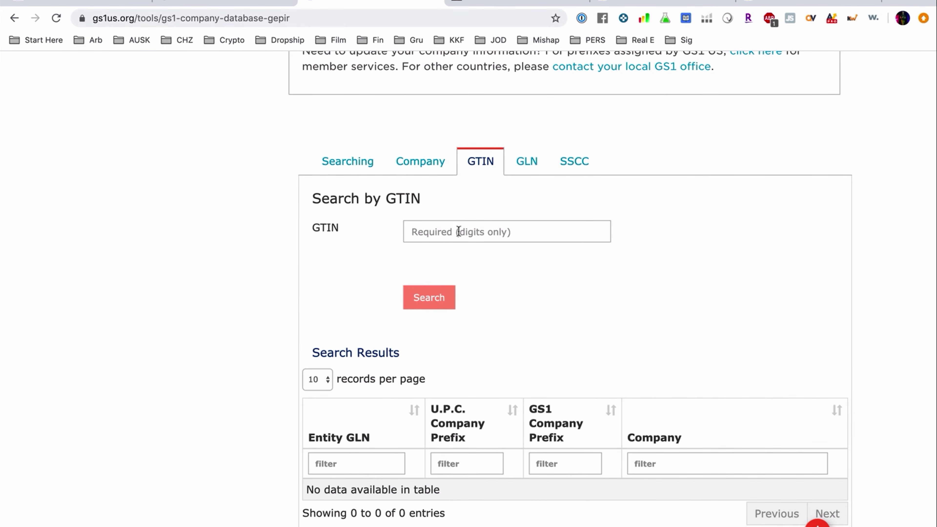
{"action": "key", "text": "super+v"}
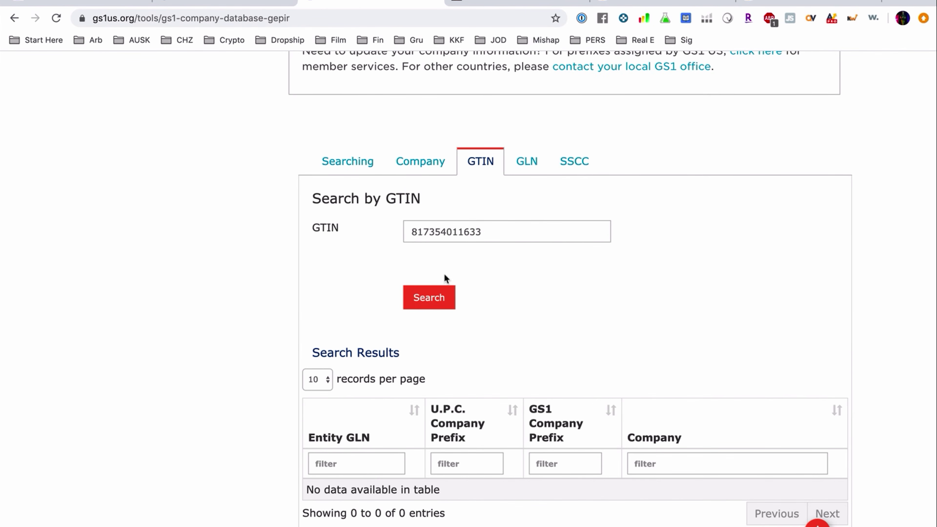
{"action": "left_click", "coordinate": [429, 301]}
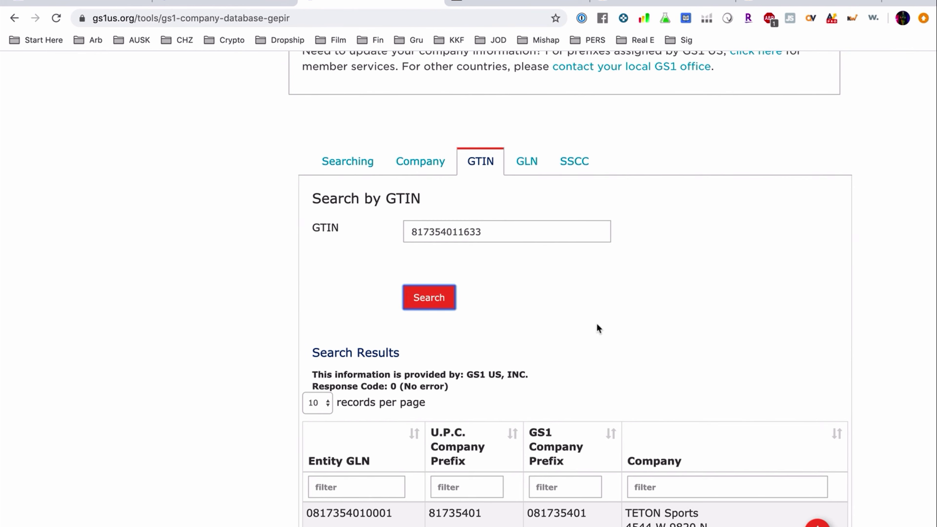
Step: Confirm the result traces the UPC to TETON Sports, prefix 81735401, highlighting its address
{"action": "scroll", "coordinate": [598, 328], "scroll_direction": "down", "scroll_amount": 2}
{"action": "left_click_drag", "start_coordinate": [625, 469], "coordinate": [668, 499]}
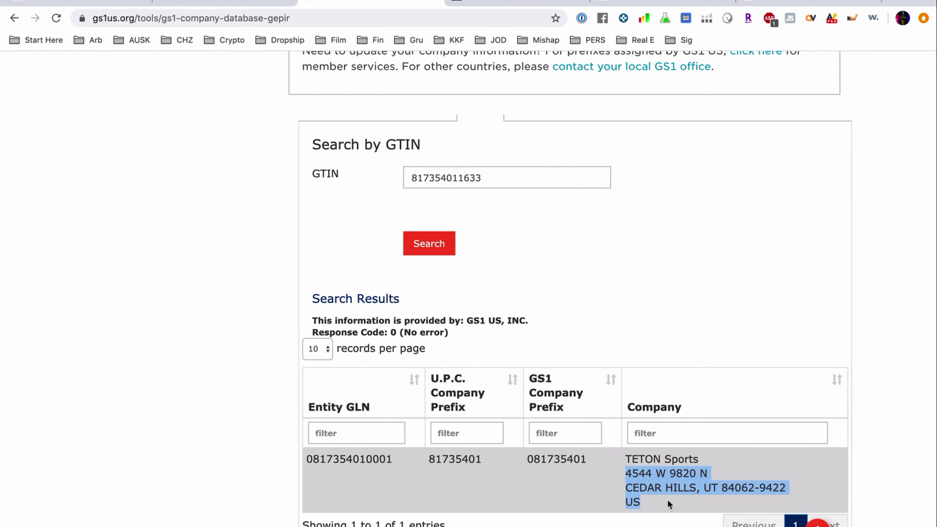
{"action": "scroll", "coordinate": [667, 499], "scroll_direction": "down", "scroll_amount": 4}
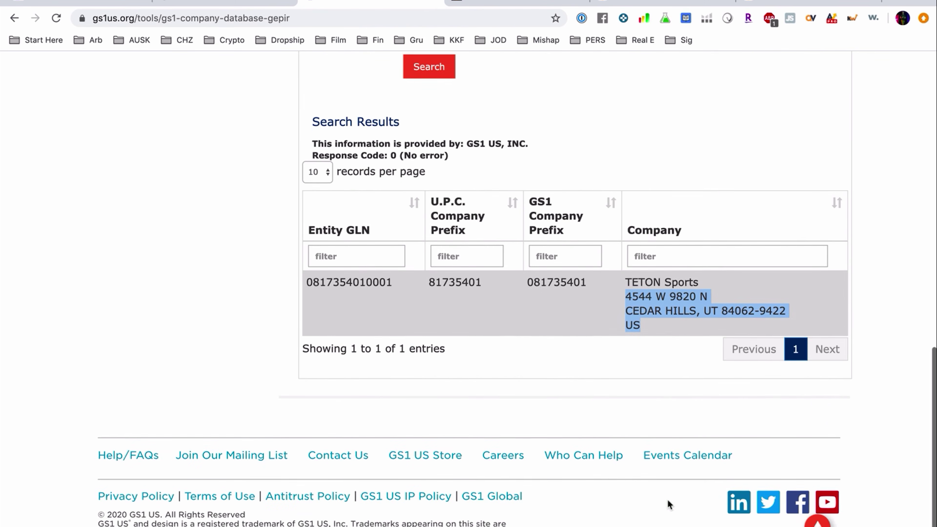
{"action": "scroll", "coordinate": [541, 399], "scroll_direction": "up", "scroll_amount": 4}
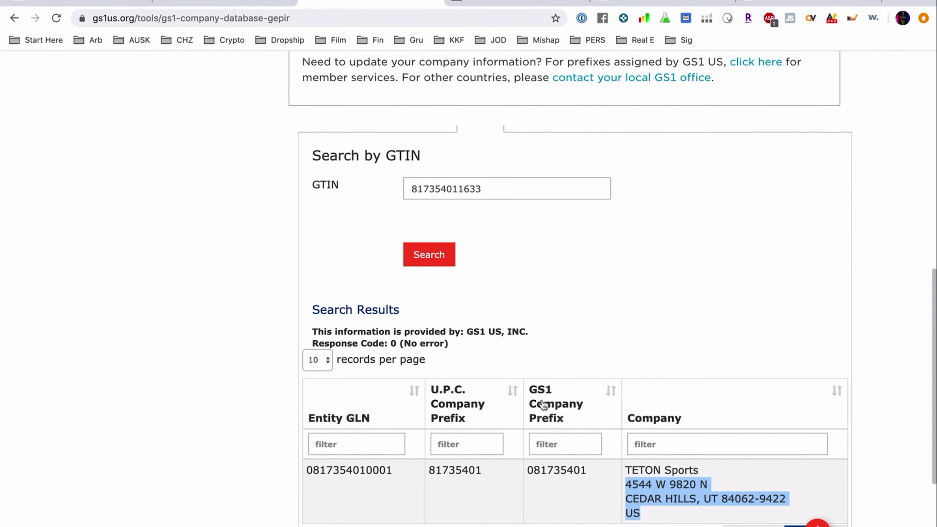
Step: Go back through the open browser tabs to the myGS1 US member homepage
{"action": "left_click", "coordinate": [826, 3]}
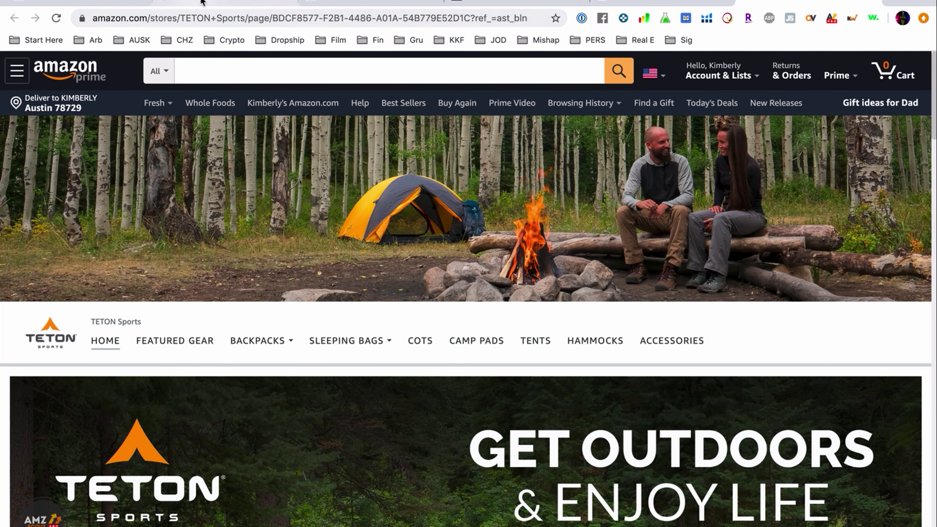
{"action": "left_click", "coordinate": [182, 2]}
{"action": "left_click", "coordinate": [117, 3]}
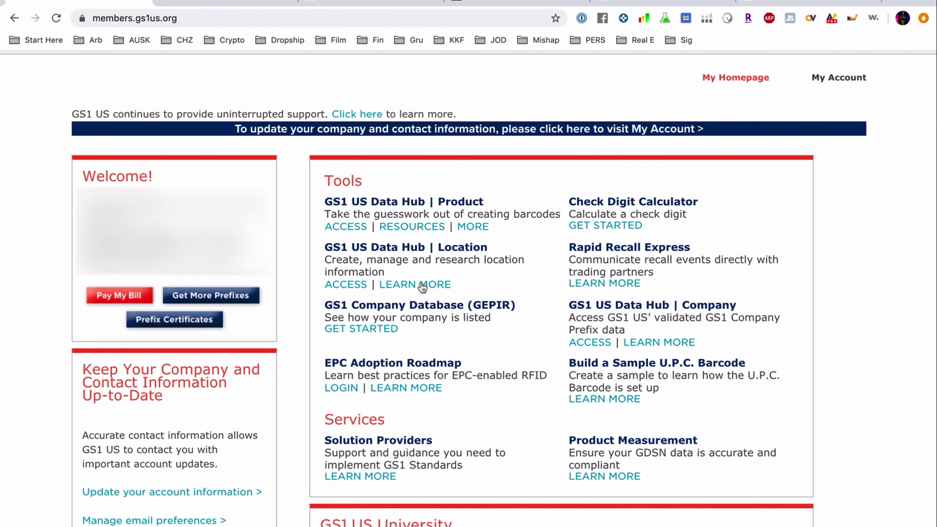